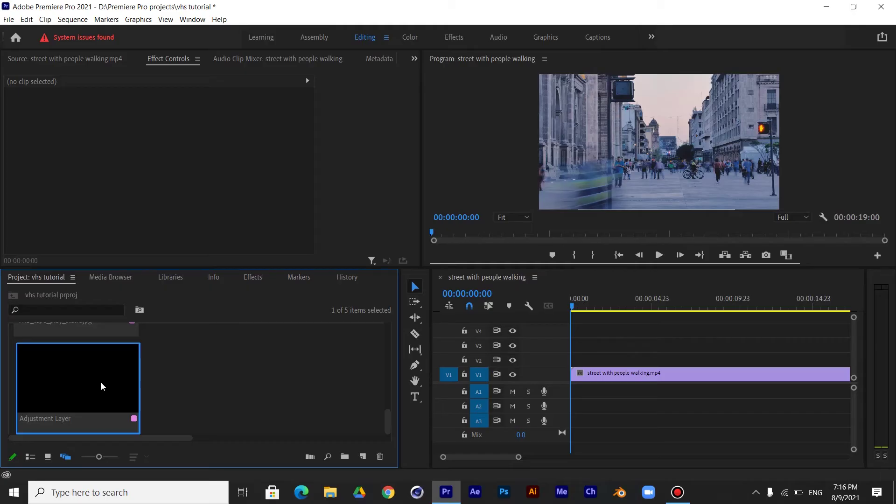
# Place the adjustment layer on V2, trim it to the street clip's length, and open Lumetri Color
pyautogui.moveTo(101, 382); pyautogui.dragTo(576, 364)
pyautogui.moveTo(650, 360); pyautogui.dragTo(811, 360)
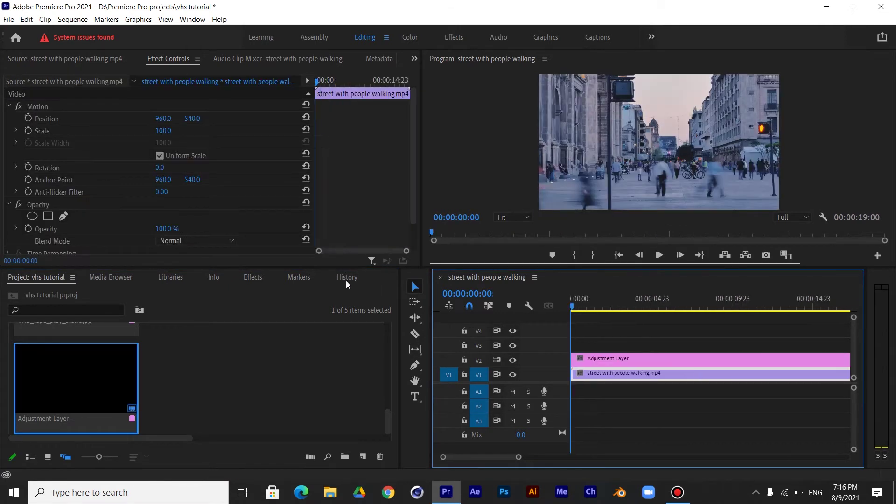
pyautogui.click(190, 19)
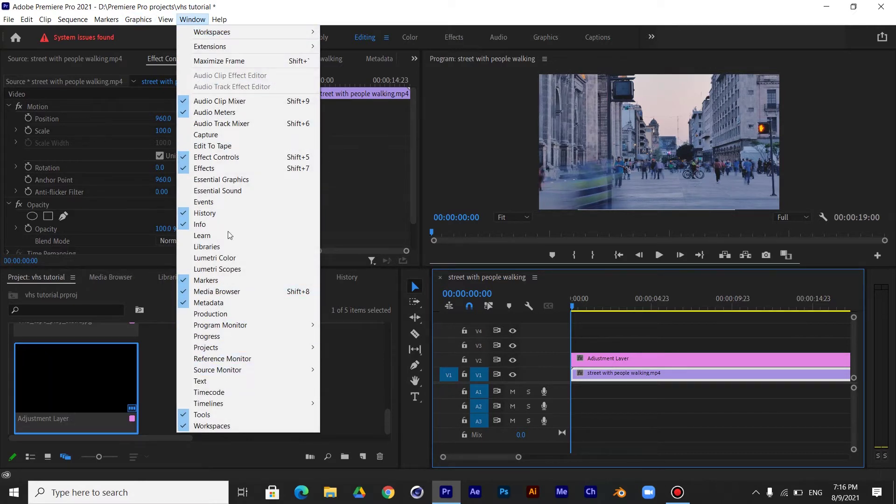
pyautogui.click(231, 258)
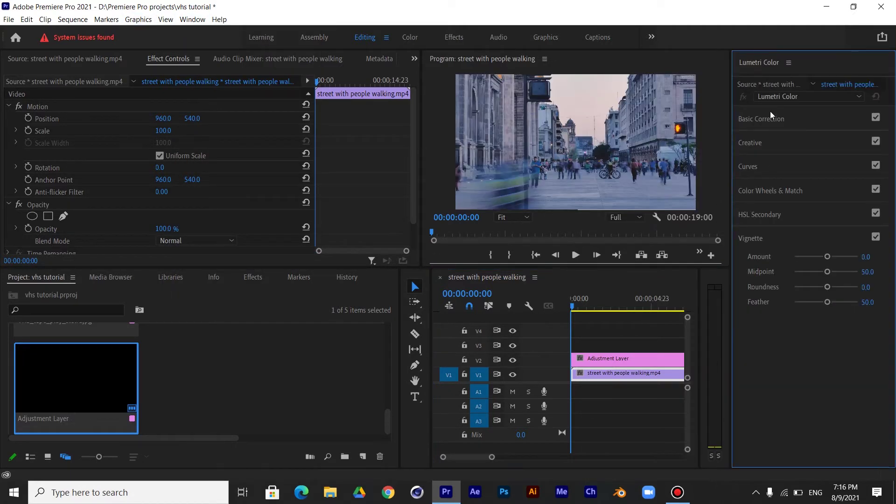
# In Basic Correction, raise the contrast and lower the whites
pyautogui.click(774, 118)
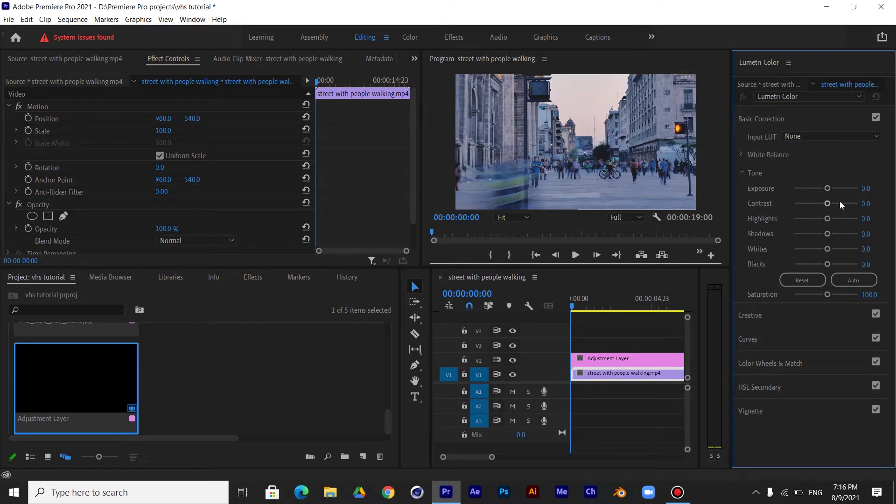
pyautogui.moveTo(841, 201); pyautogui.dragTo(842, 201)
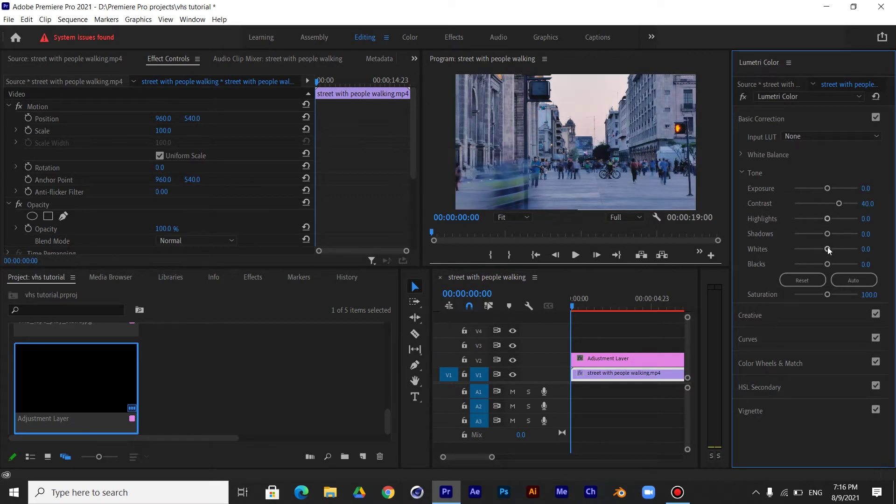
pyautogui.moveTo(827, 249); pyautogui.dragTo(816, 249)
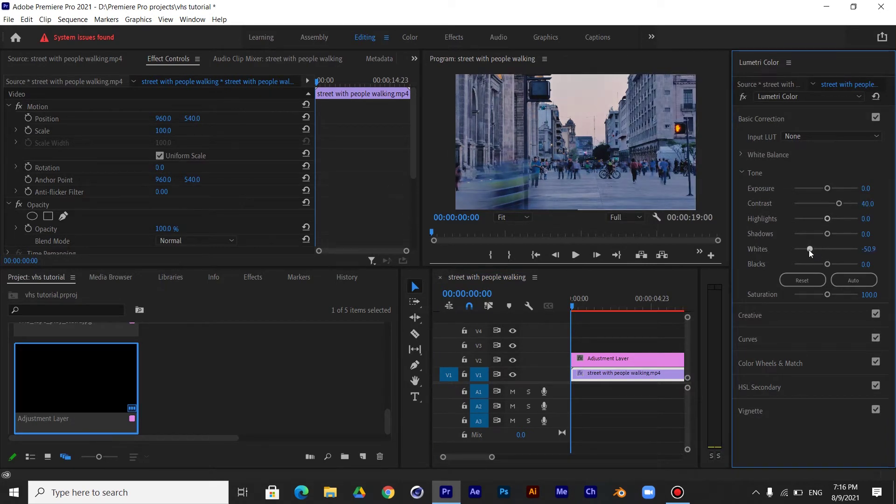
pyautogui.moveTo(812, 249); pyautogui.dragTo(811, 255)
# In Creative, set Faded Film about 31, Sharpen -60 and Vibrance about 33
pyautogui.click(751, 316)
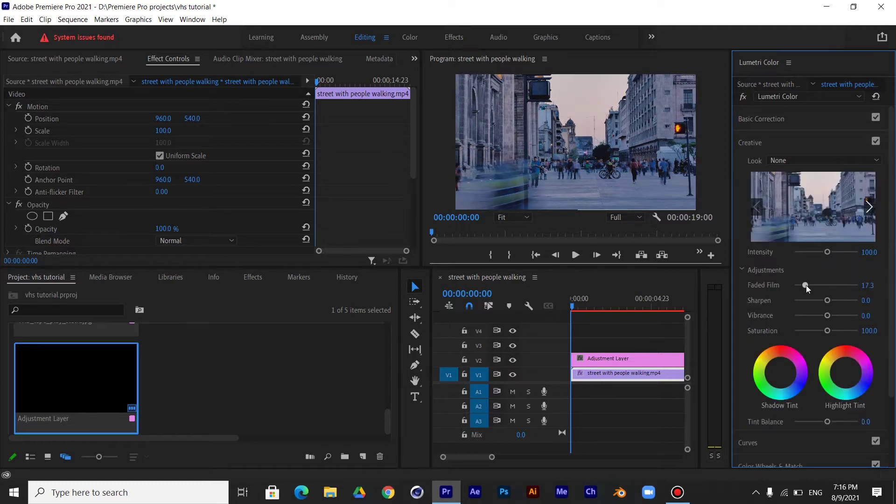
pyautogui.click(822, 301)
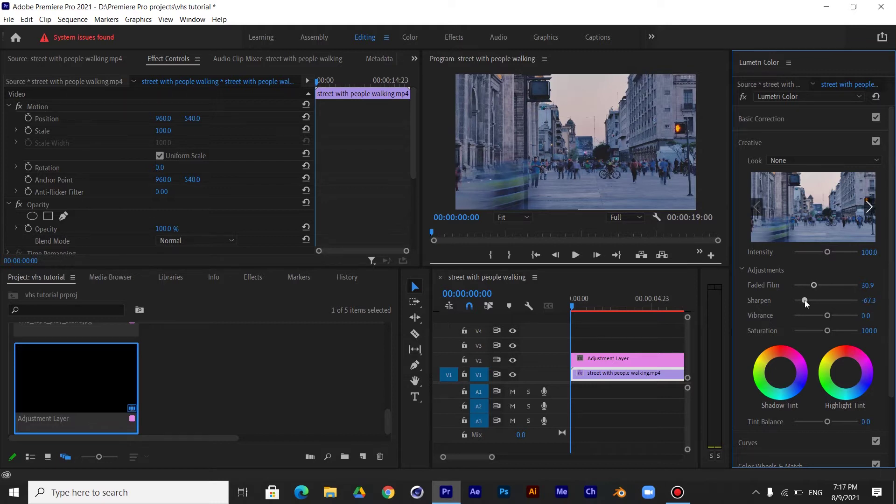
pyautogui.moveTo(826, 318); pyautogui.dragTo(836, 317)
pyautogui.click(835, 316)
pyautogui.scroll(-3, 746, 379)
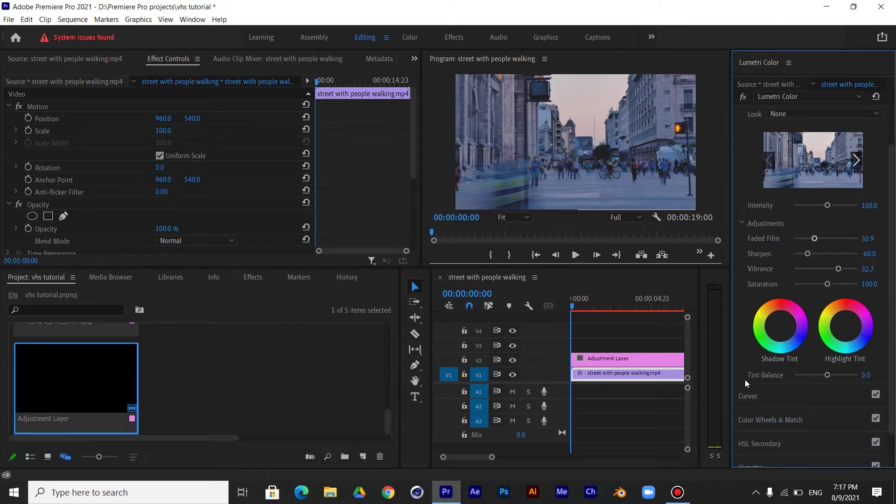
# Add two points to the master RGB curve and lower its white endpoint
pyautogui.click(756, 372)
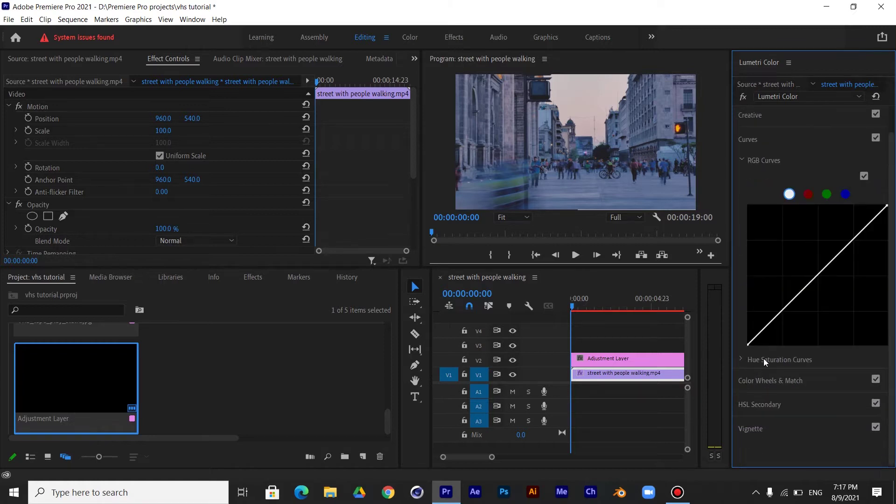
pyautogui.click(866, 226)
pyautogui.click(834, 259)
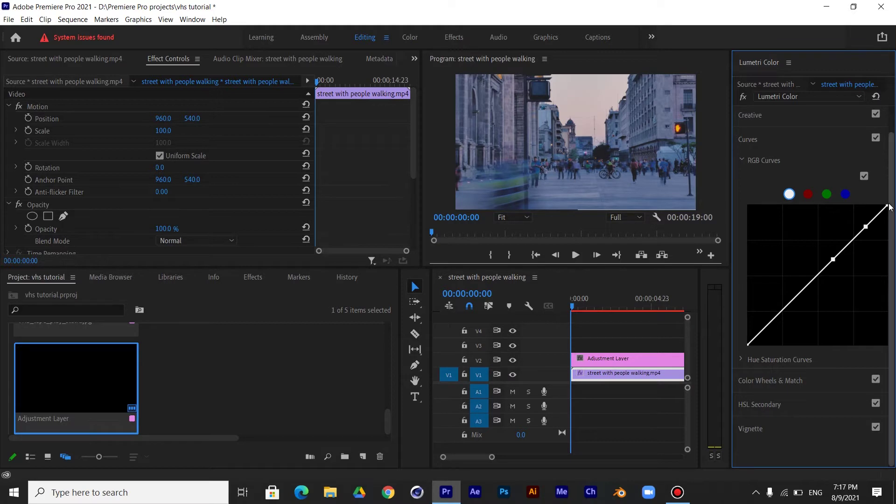
pyautogui.moveTo(887, 207); pyautogui.dragTo(890, 216)
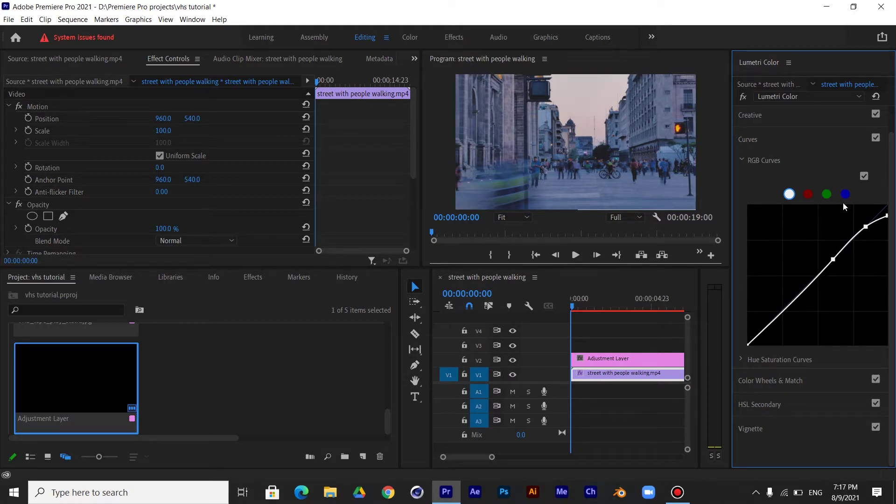
# Add two points each to the green and blue curves and pull in their tops
pyautogui.click(830, 193)
pyautogui.click(866, 227)
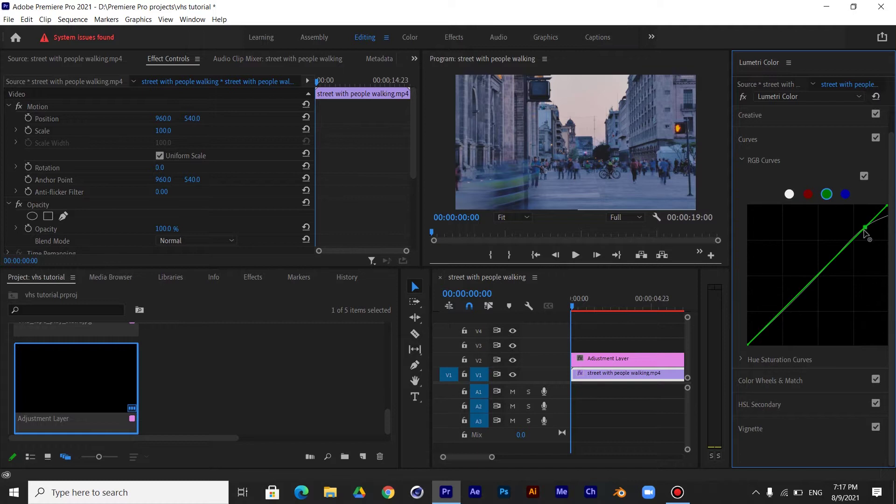
pyautogui.click(835, 258)
pyautogui.moveTo(887, 206); pyautogui.dragTo(878, 205)
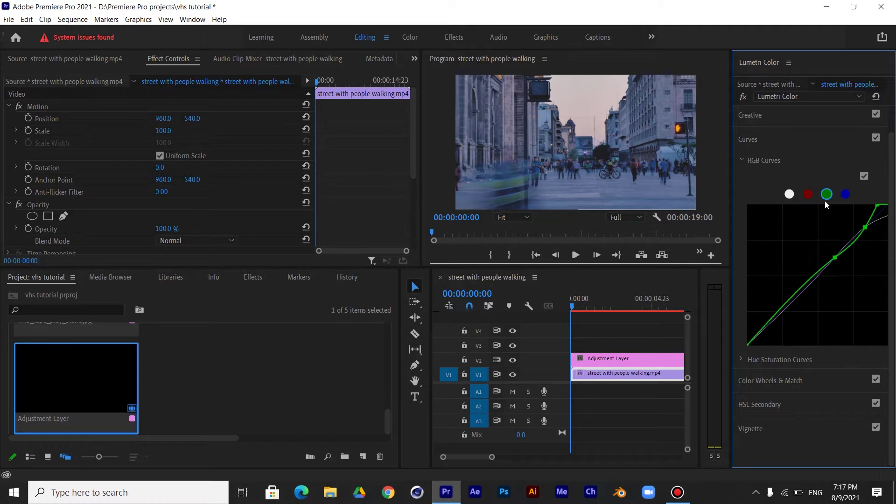
pyautogui.click(846, 193)
pyautogui.click(861, 232)
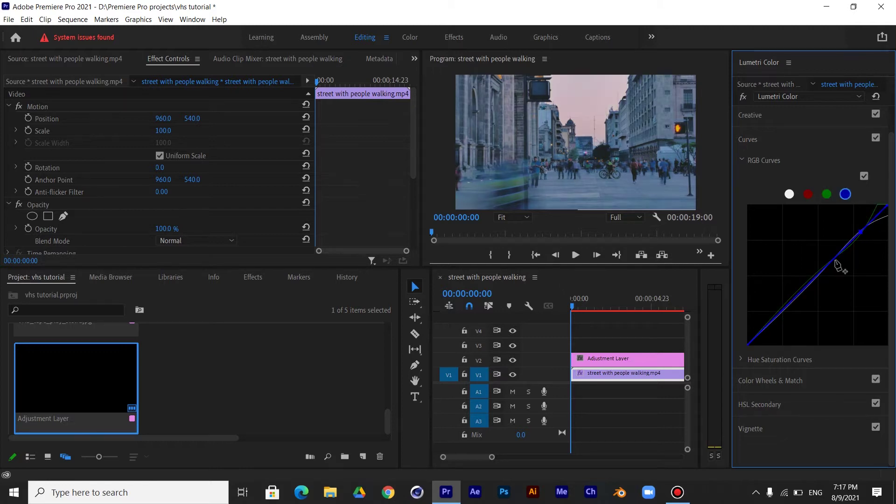
pyautogui.click(835, 259)
pyautogui.moveTo(884, 210); pyautogui.dragTo(879, 208)
# Set the Vignette Amount to -1.5
pyautogui.click(756, 428)
pyautogui.click(873, 256)
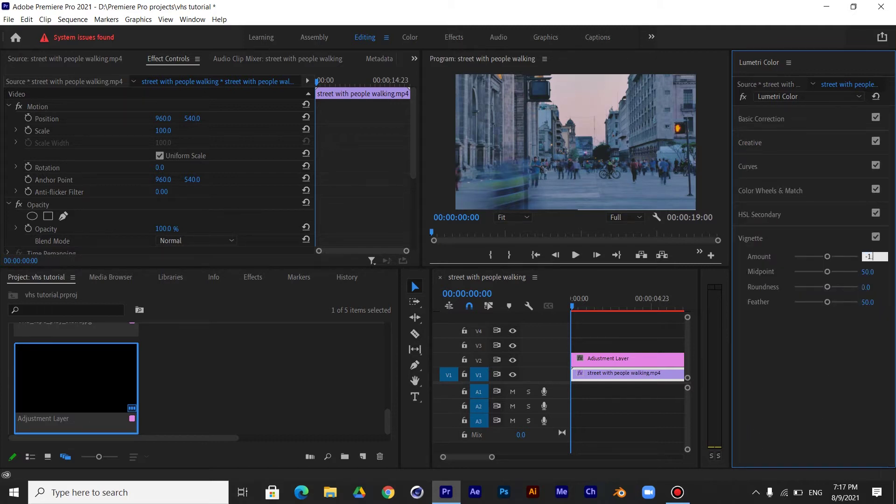
pyautogui.write('-1.5')
pyautogui.press('Return')
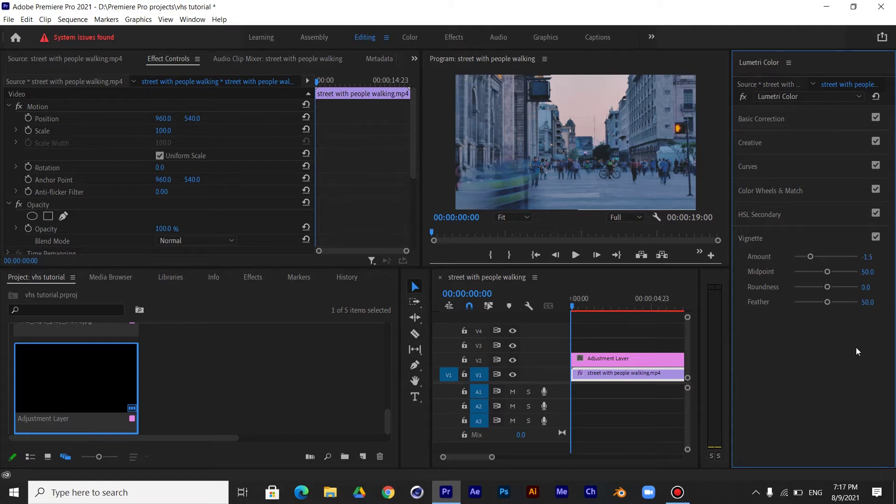
pyautogui.click(256, 278)
# Apply Channel Blur with Red Blurriness 30, Repeat Edge Pixels on, and Vertical blur dimensions
pyautogui.click(41, 292)
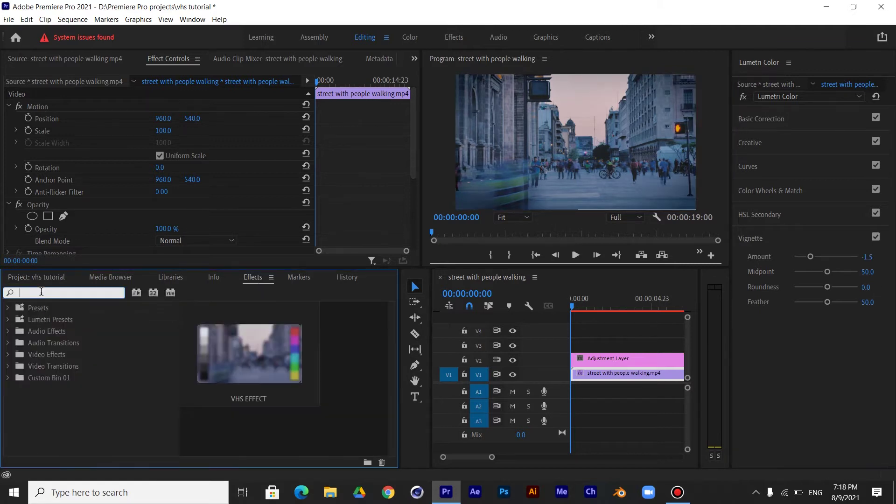
pyautogui.write('channe')
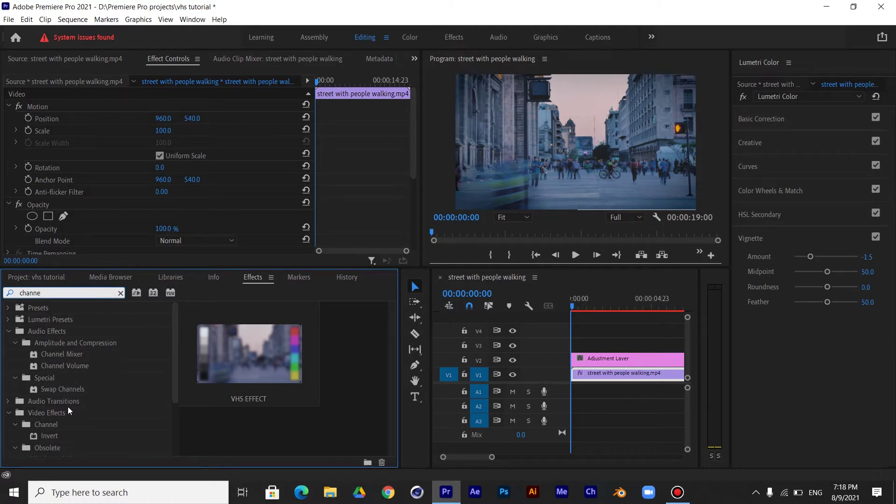
pyautogui.write('l blur')
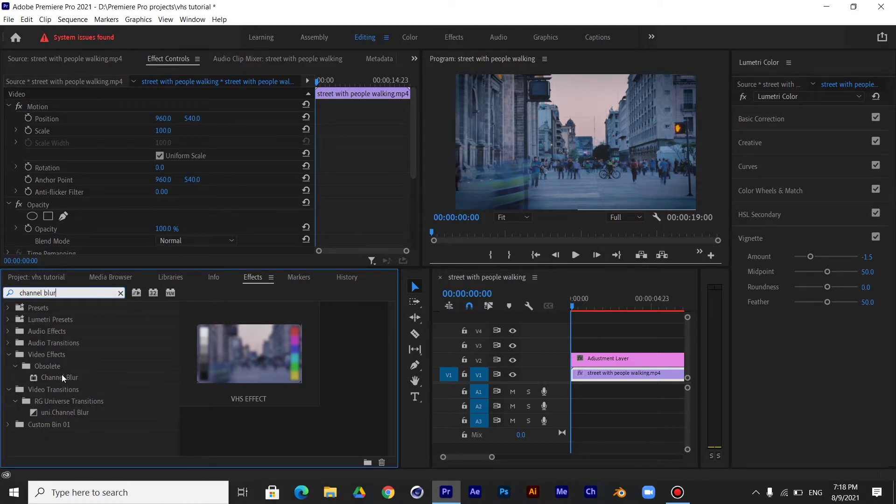
pyautogui.moveTo(65, 376); pyautogui.dragTo(606, 360)
pyautogui.scroll(-5, 356, 180)
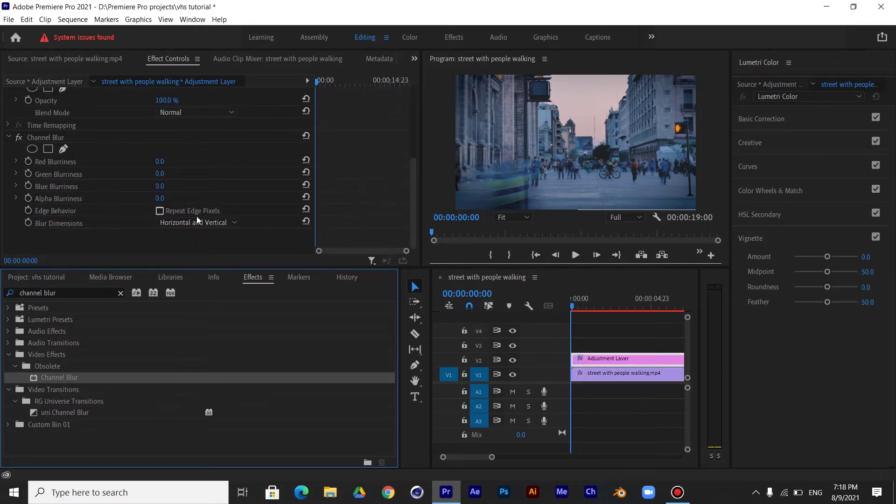
pyautogui.click(158, 162)
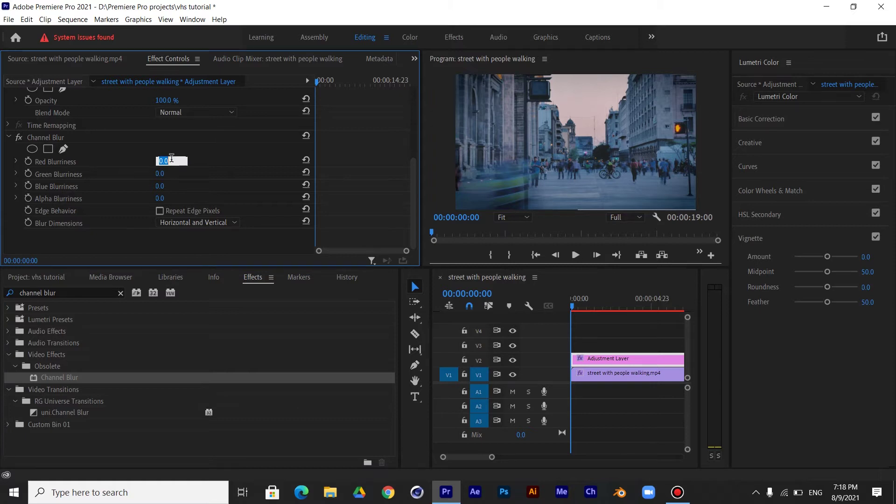
pyautogui.write('30')
pyautogui.press('Return')
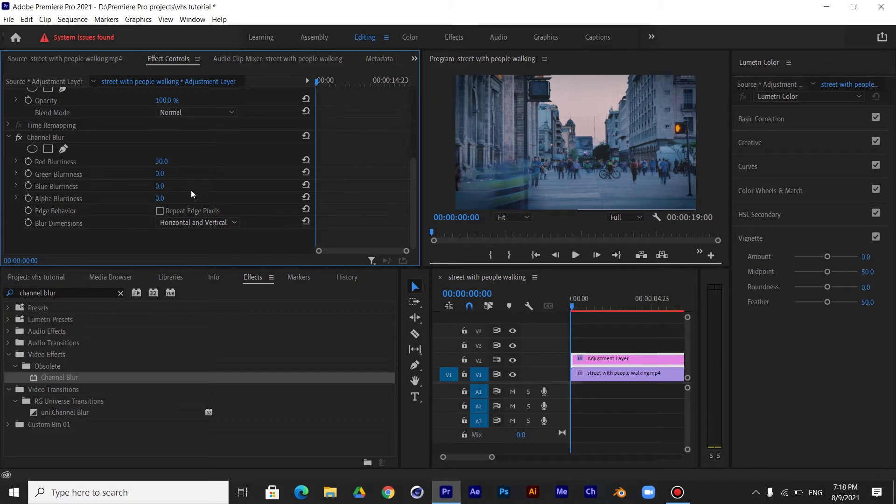
pyautogui.click(163, 210)
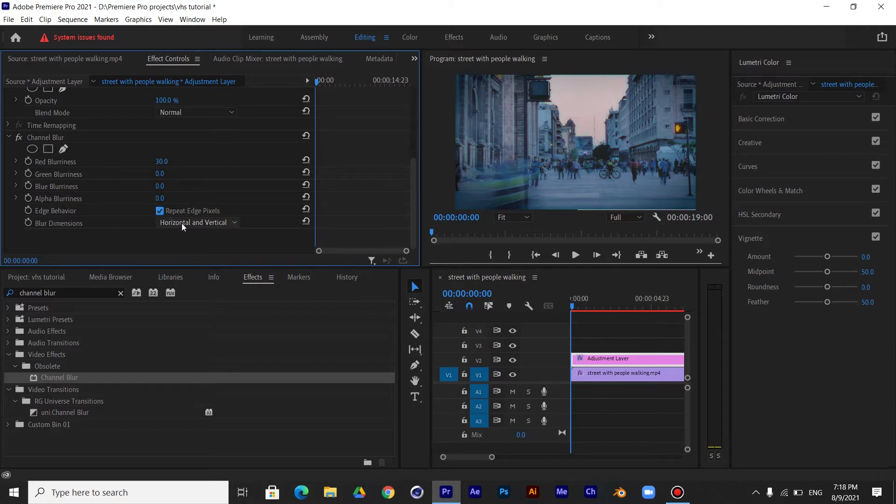
pyautogui.click(182, 224)
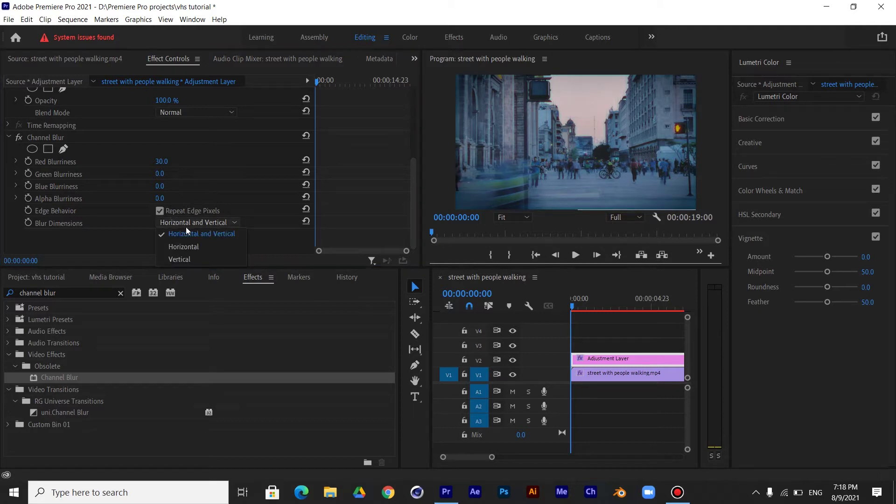
pyautogui.click(200, 258)
# Add a second Channel Blur with Blue Blurriness 30, Repeat Edge Pixels on, and Horizontal dimensions
pyautogui.moveTo(48, 380); pyautogui.dragTo(80, 206)
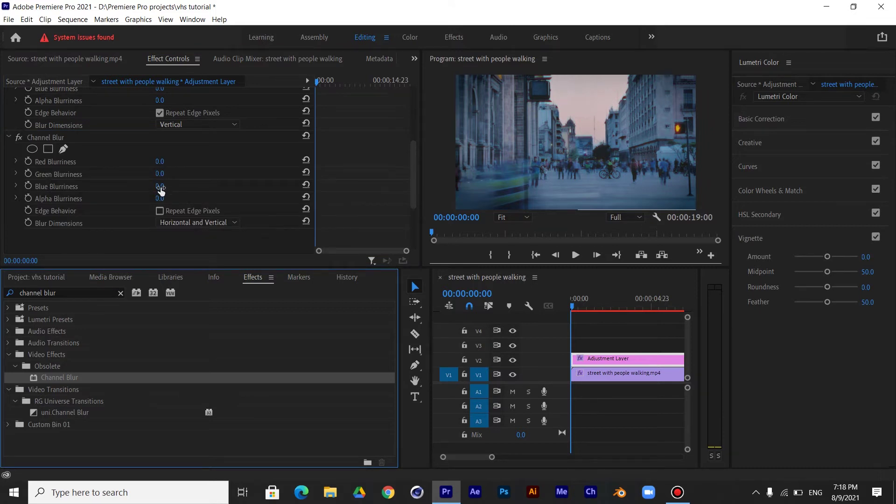
pyautogui.click(160, 189)
pyautogui.write('30')
pyautogui.press('Return')
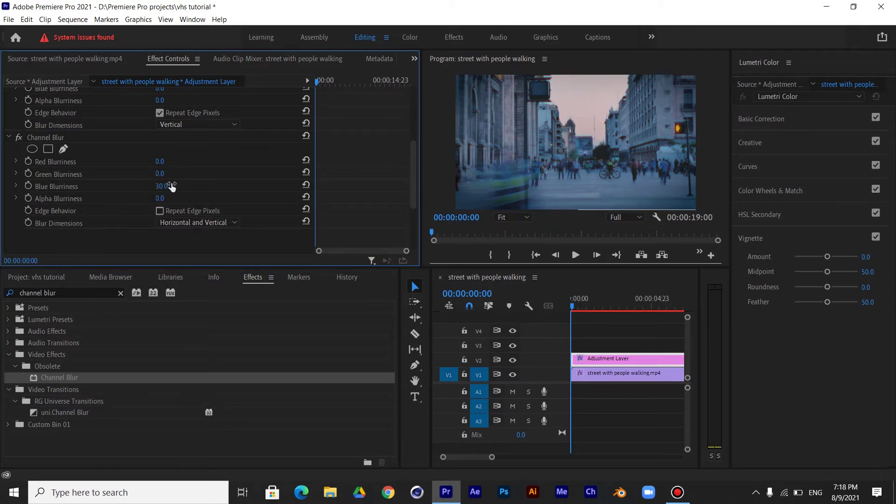
pyautogui.click(160, 211)
pyautogui.click(196, 223)
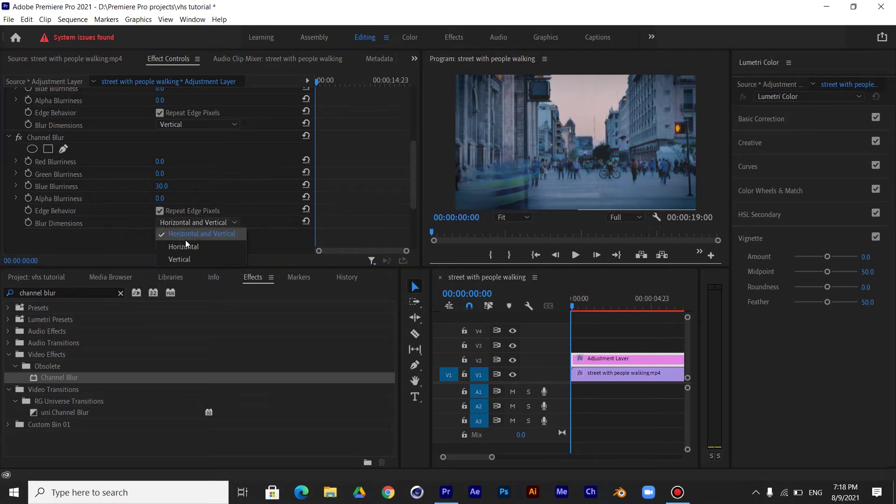
pyautogui.click(189, 251)
pyautogui.click(506, 226)
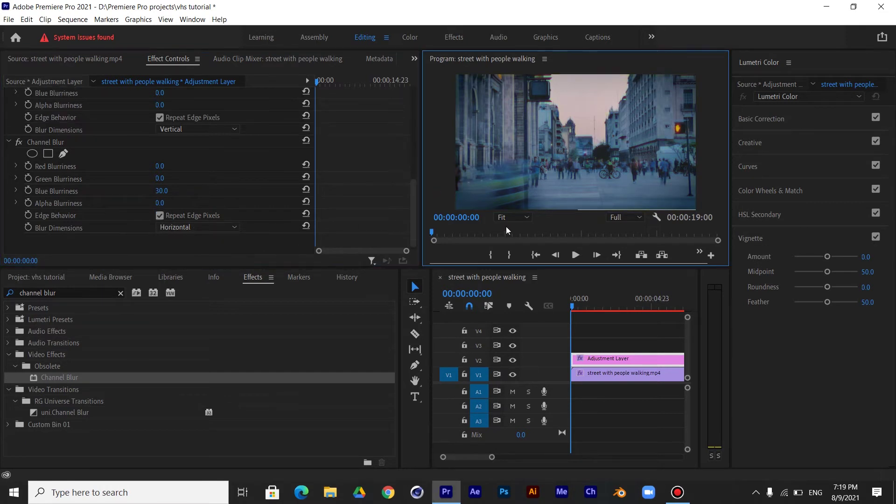
pyautogui.click(121, 294)
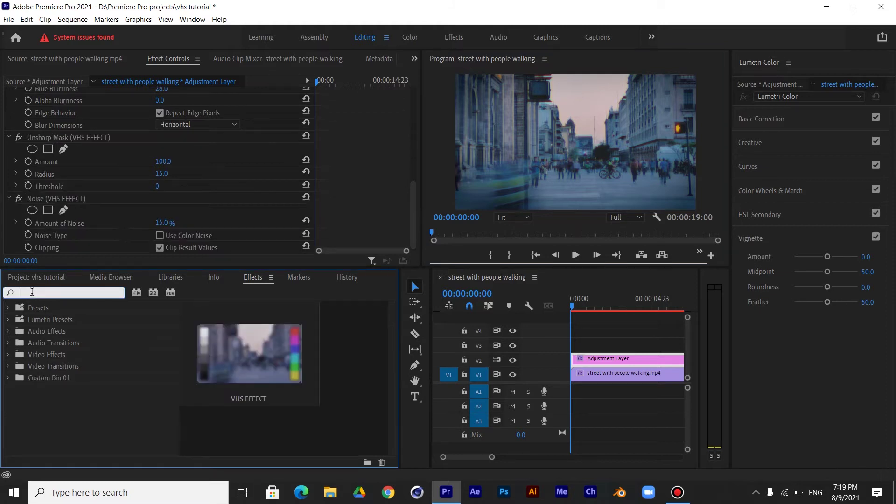
# Apply Unsharp Mask to the adjustment layer with Amount 100 and Radius 15
pyautogui.write('unshar')
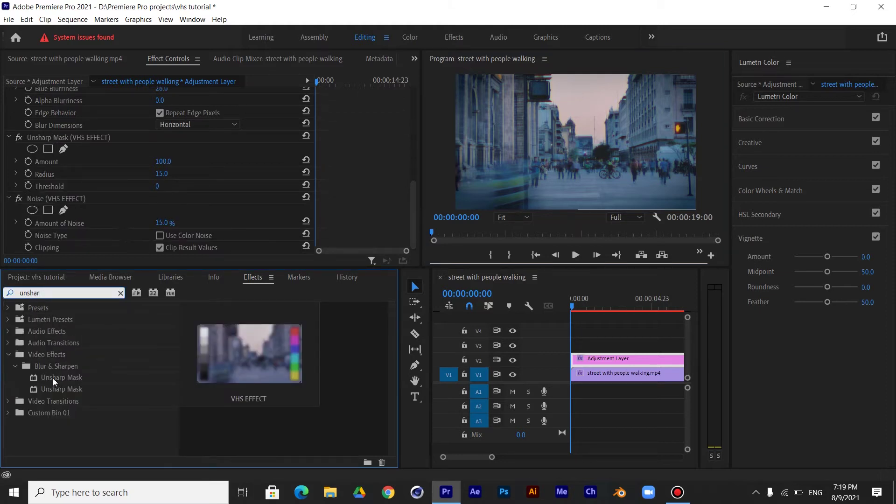
pyautogui.moveTo(55, 379); pyautogui.dragTo(642, 369)
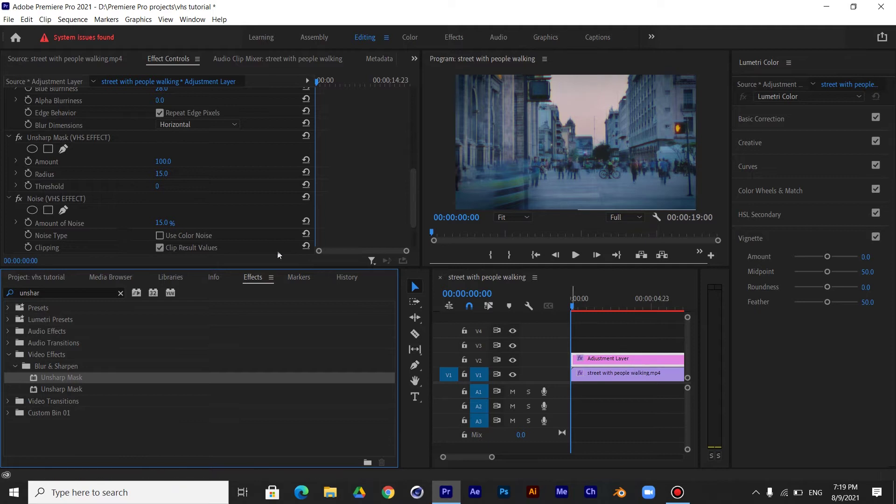
pyautogui.scroll(-10, 155, 171)
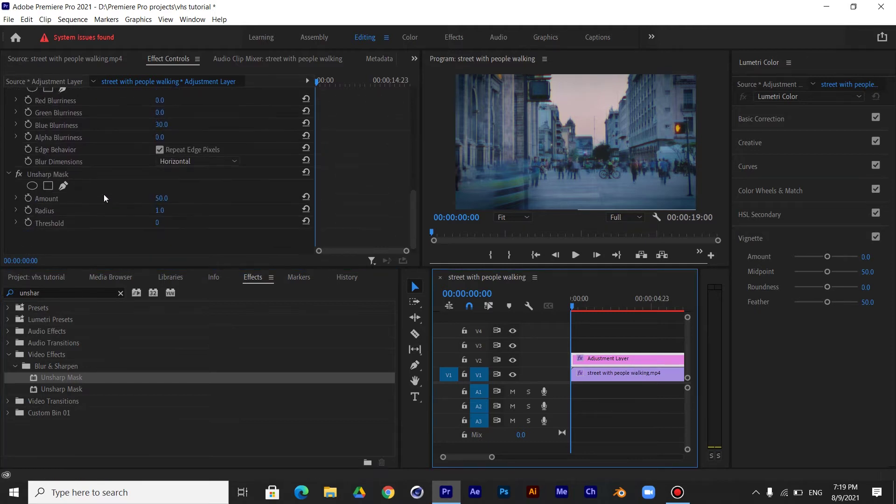
pyautogui.click(165, 198)
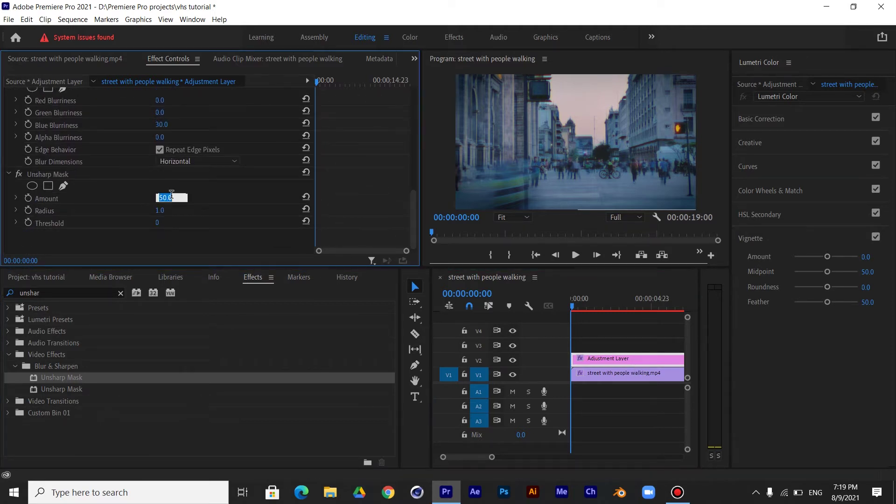
pyautogui.write('100')
pyautogui.press('Return')
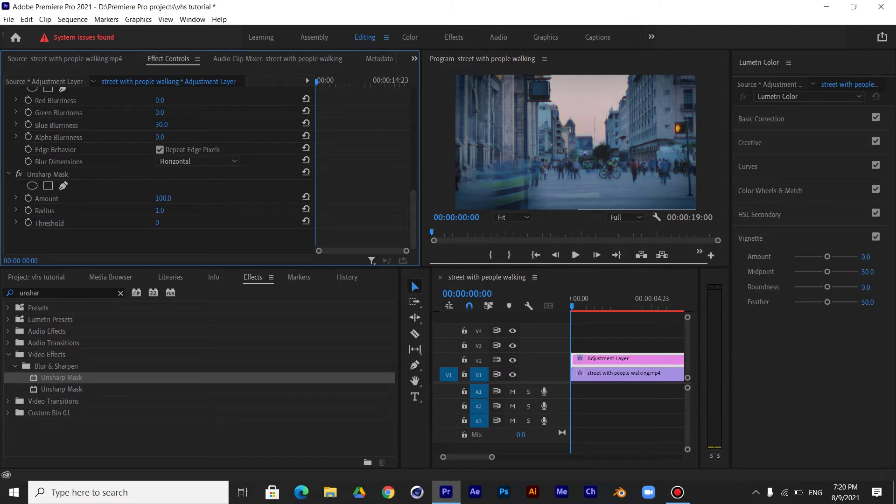
pyautogui.click(161, 210)
pyautogui.write('15')
pyautogui.press('Return')
# Add Noise at 15% amount with Use Color Noise turned off
pyautogui.doubleClick(116, 292)
pyautogui.press('BackSpace')
pyautogui.write('noise')
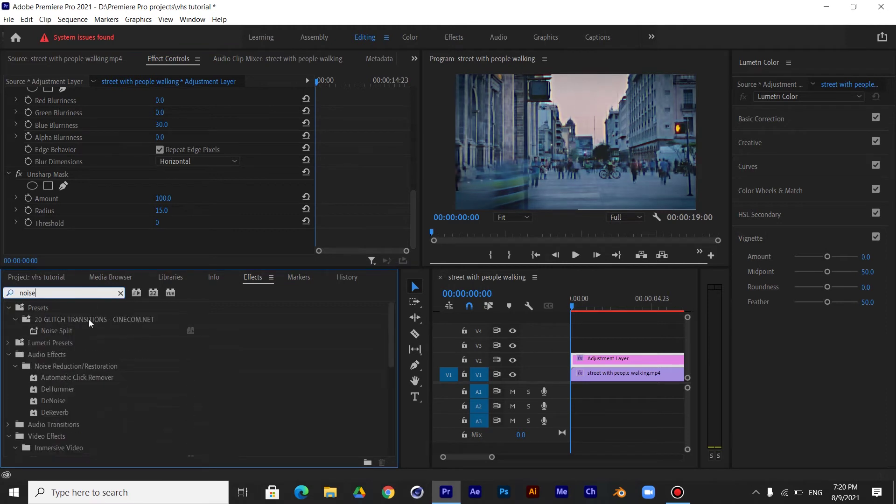
pyautogui.scroll(-5, 72, 405)
pyautogui.moveTo(56, 353); pyautogui.dragTo(135, 220)
pyautogui.scroll(-2, 131, 222)
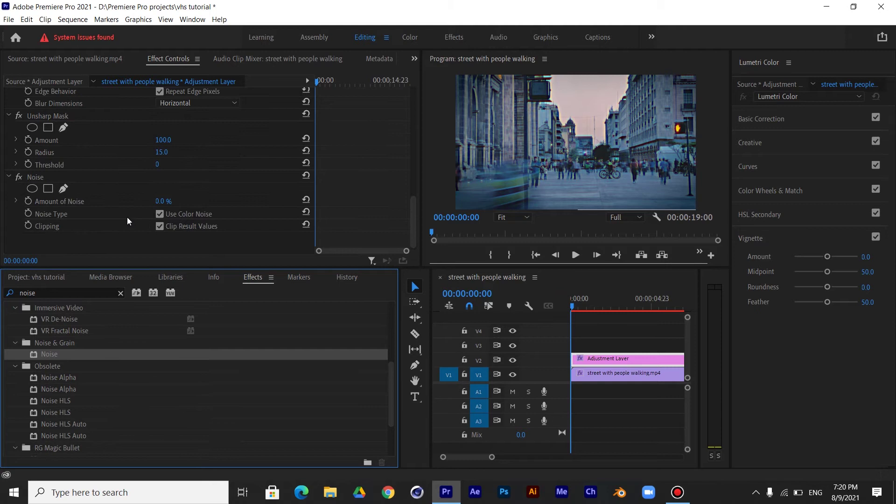
pyautogui.click(170, 196)
pyautogui.write('15')
pyautogui.press('Return')
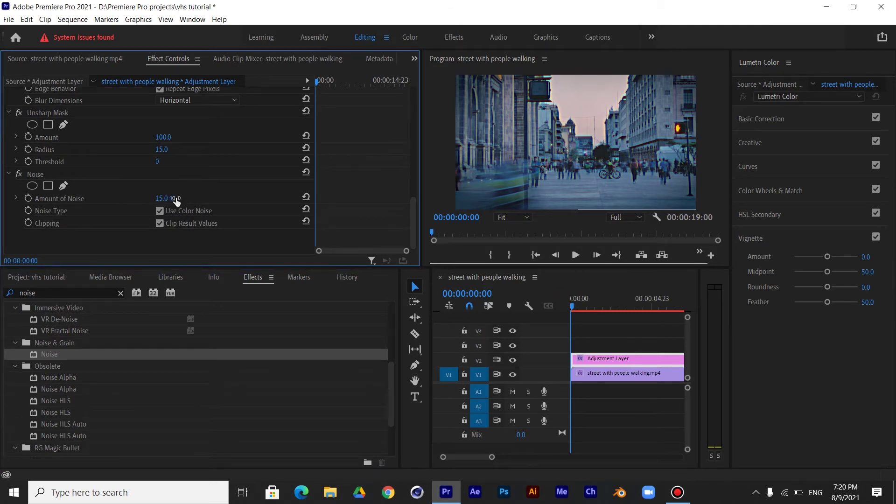
pyautogui.click(159, 211)
# Magnify the preview to 150% to inspect the grain, then return it to Fit
pyautogui.click(503, 219)
pyautogui.click(511, 308)
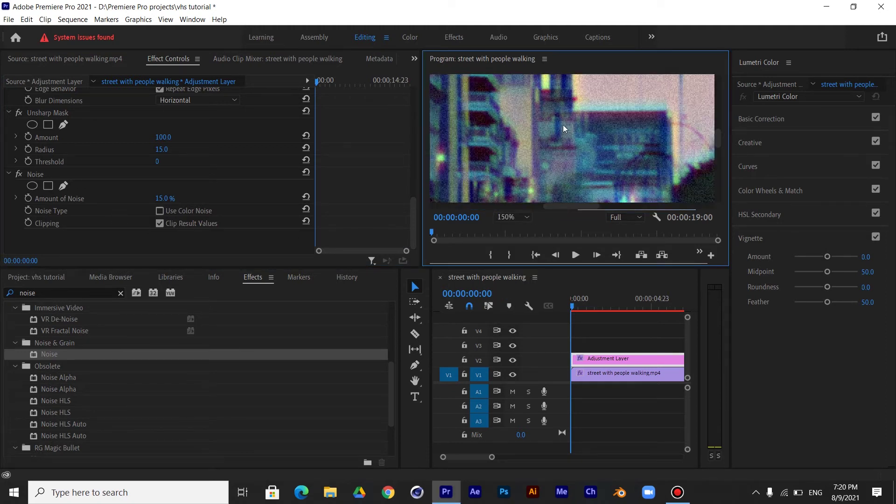
pyautogui.click(18, 179)
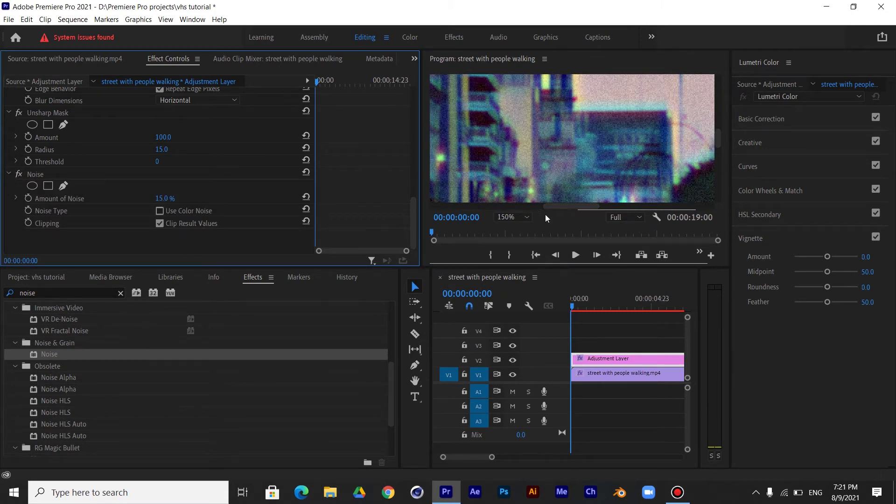
pyautogui.click(527, 217)
pyautogui.click(505, 229)
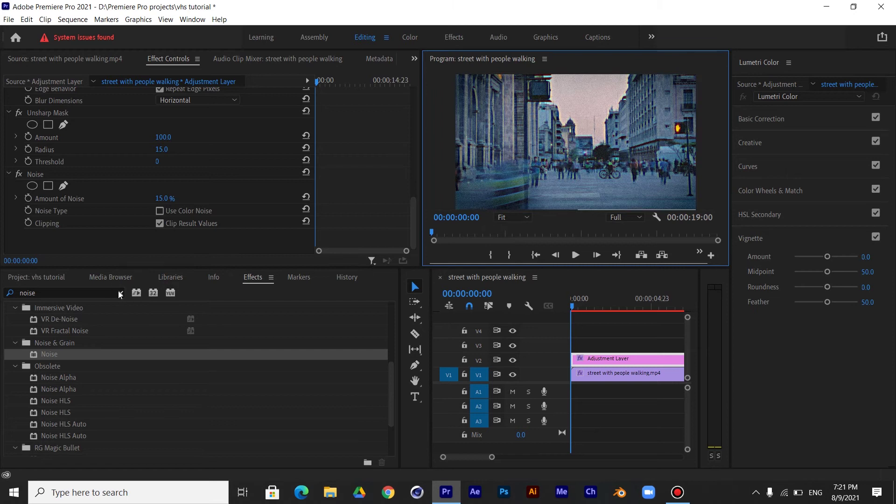
# Clear the effect search and search for SDR Conform
pyautogui.click(120, 293)
pyautogui.click(91, 288)
pyautogui.write('sdn')
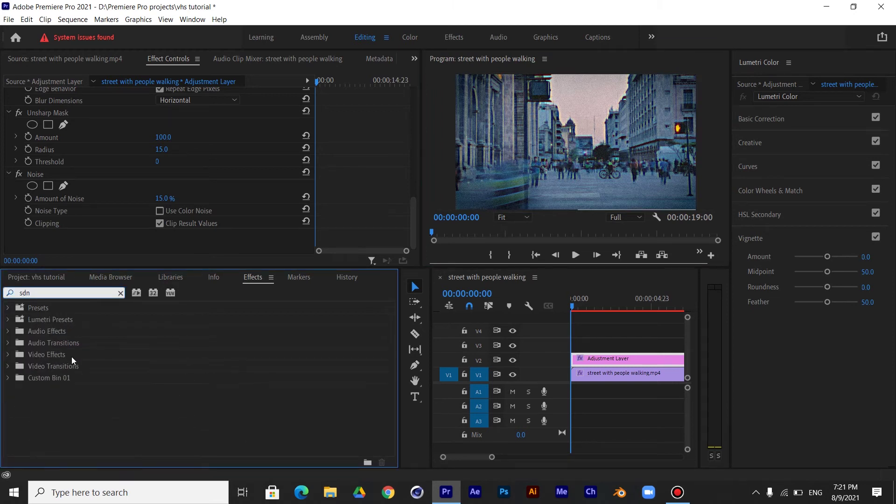
# Add SDR Conform with Brightness 10, Contrast 0.1 and Soft Knee 60
pyautogui.press('BackSpace')
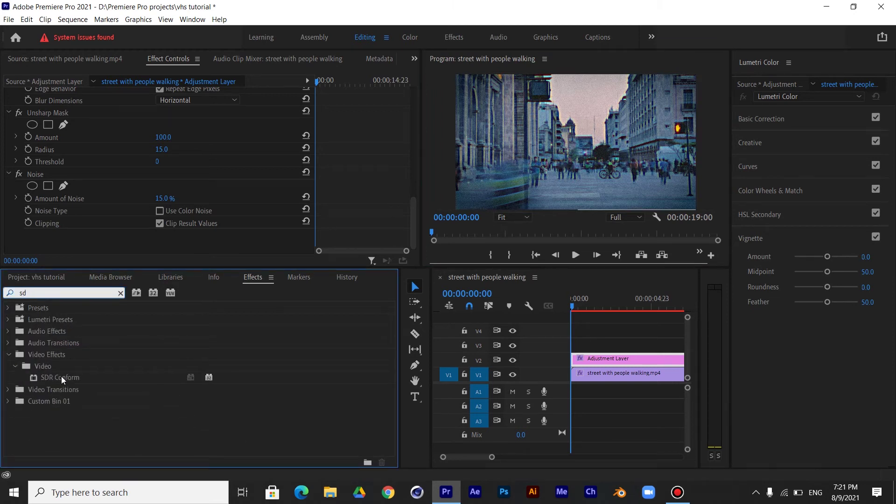
pyautogui.moveTo(60, 376); pyautogui.dragTo(116, 209)
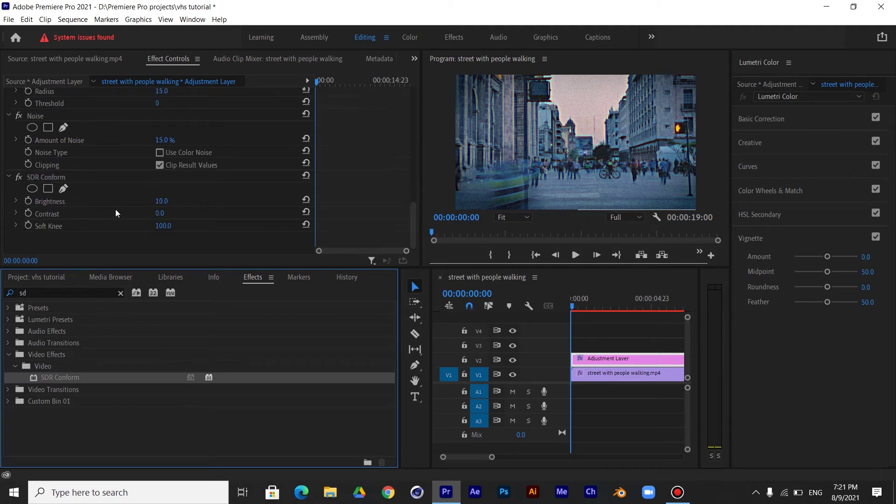
pyautogui.click(165, 210)
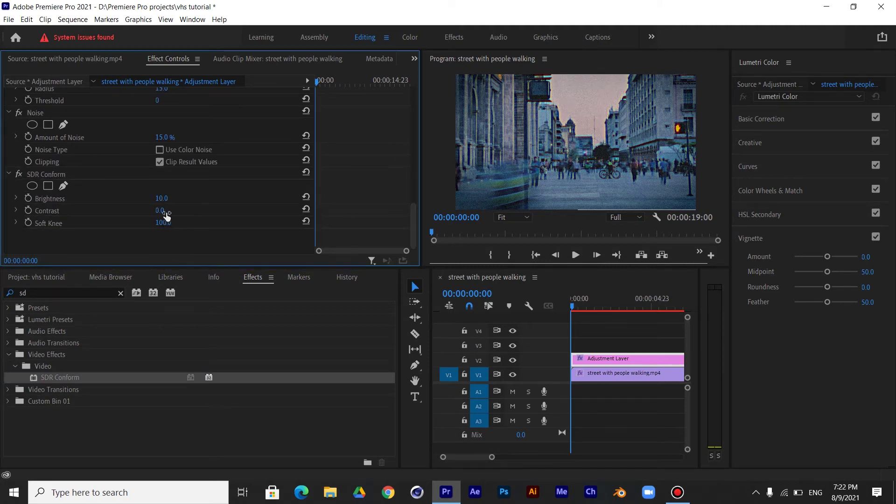
pyautogui.click(172, 209)
pyautogui.write('0.1')
pyautogui.click(171, 221)
pyautogui.write('60')
pyautogui.press('Return')
# Add a Crop effect trimming 12% from the left and right edges
pyautogui.click(120, 294)
pyautogui.write('crop')
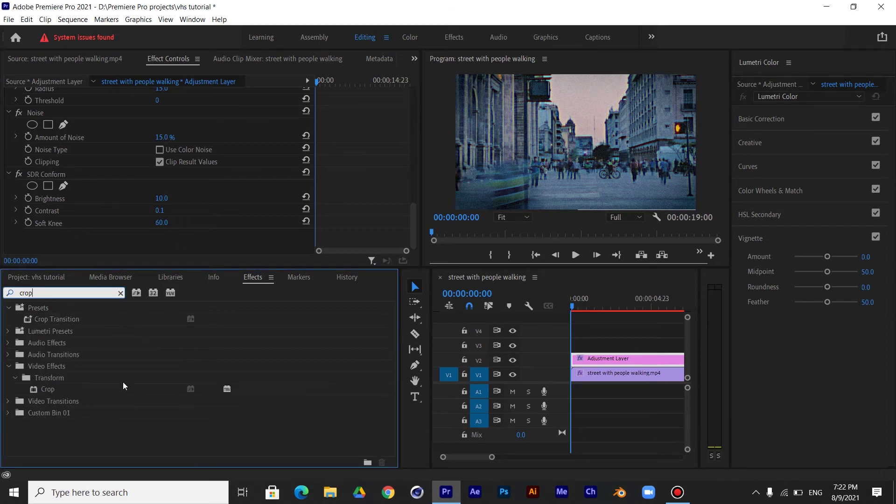
pyautogui.moveTo(86, 387); pyautogui.dragTo(116, 193)
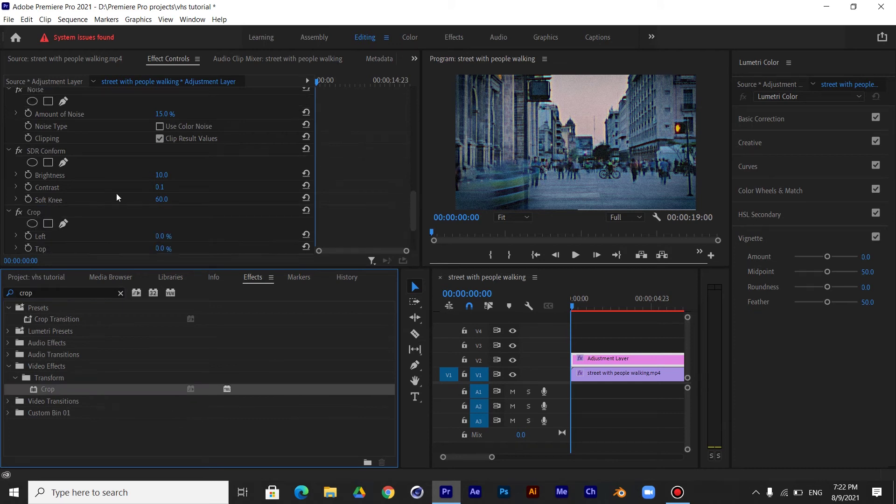
pyautogui.click(163, 161)
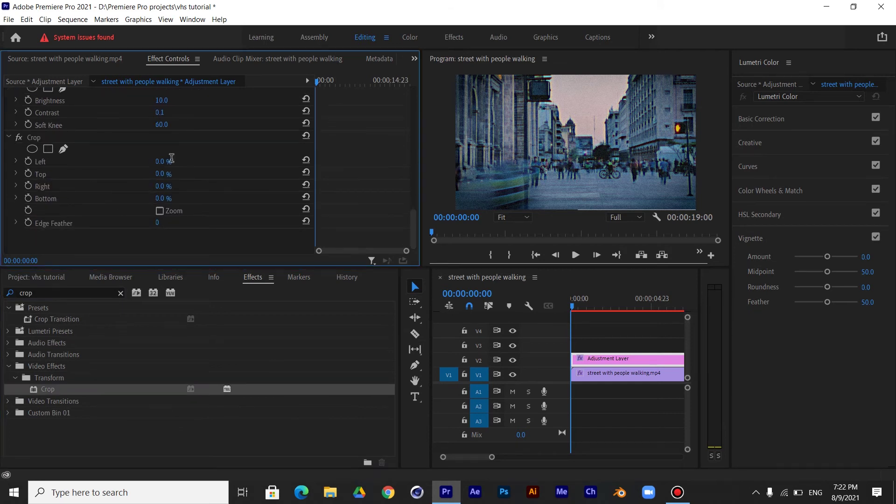
pyautogui.write('12')
pyautogui.click(170, 185)
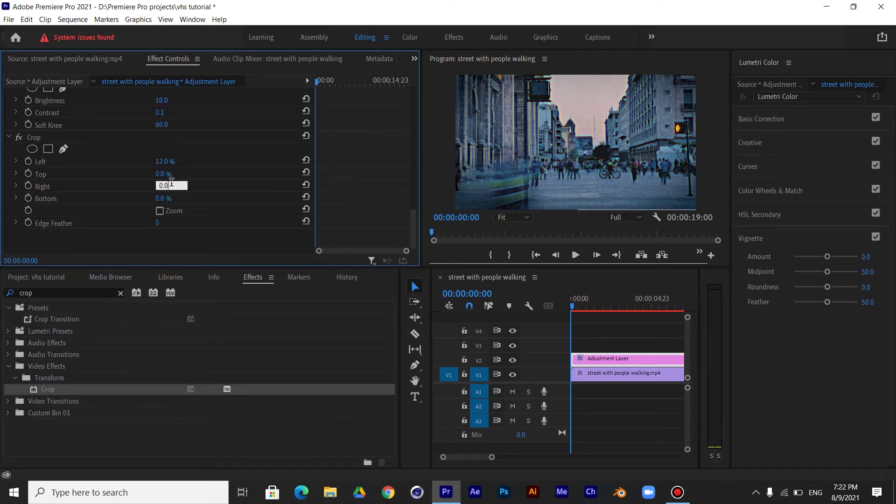
pyautogui.write('12')
pyautogui.press('Return')
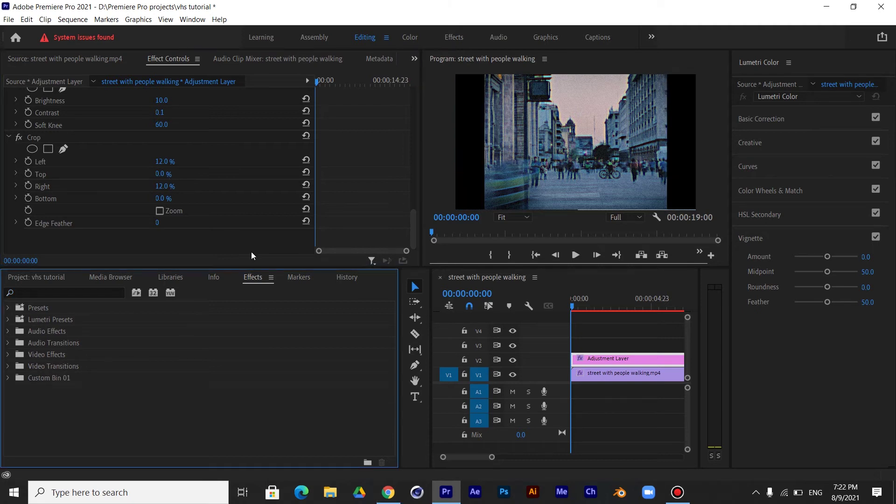
# Find and copy a 'play' VHS overlay image in Chrome, then place it above the street clip
pyautogui.click(388, 493)
pyautogui.write('play')
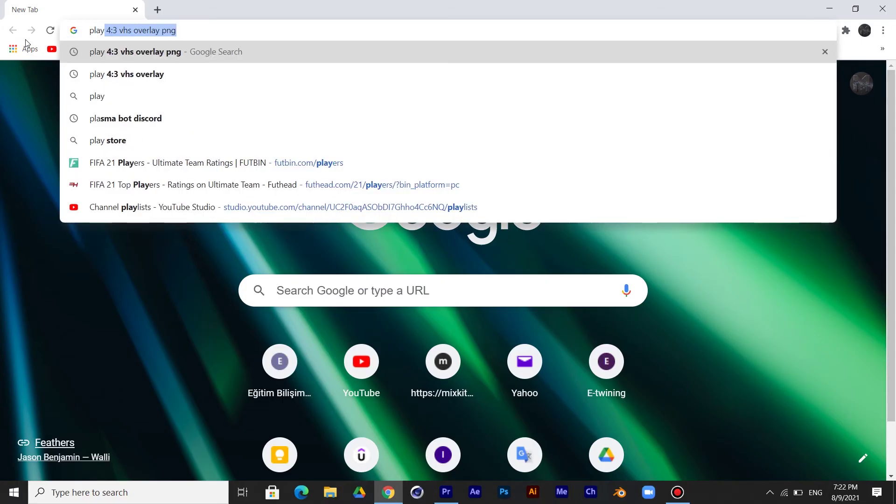
pyautogui.press('Return')
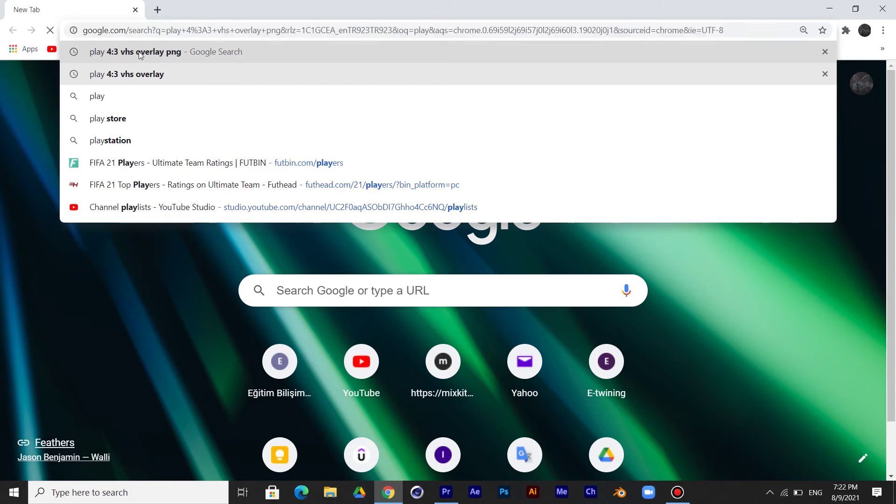
pyautogui.click(570, 237)
pyautogui.rightClick(672, 202)
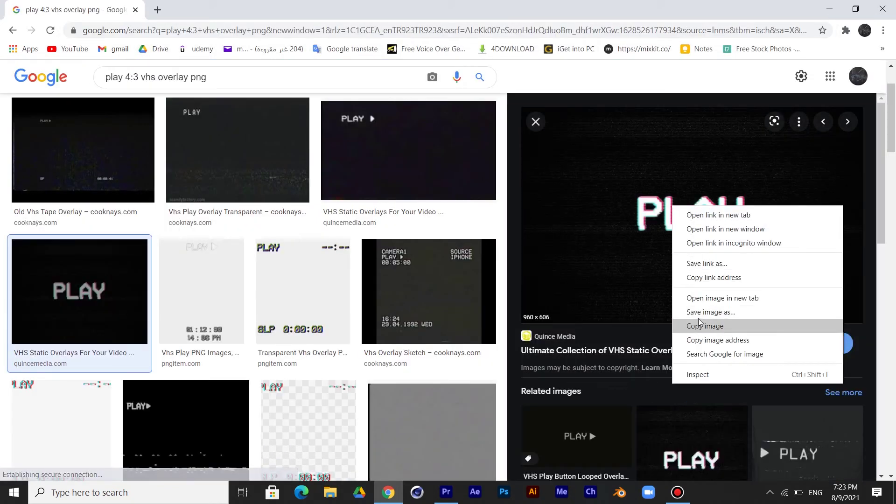
pyautogui.click(677, 323)
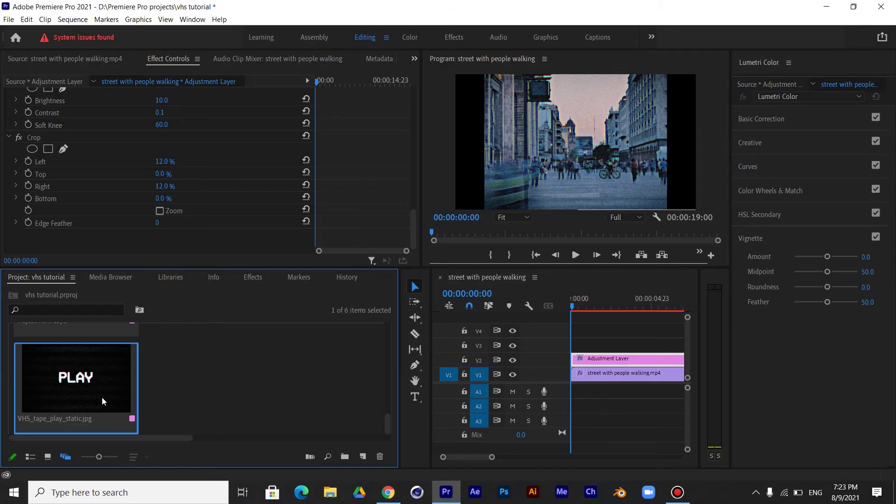
pyautogui.moveTo(102, 397); pyautogui.dragTo(590, 354)
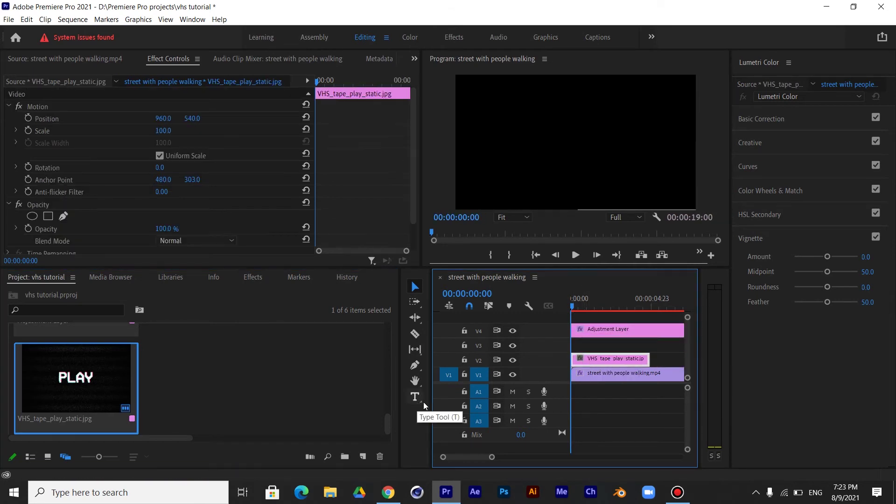
# Extend the PLAY clip to the sequence end and move the adjustment layer to V3
pyautogui.moveTo(432, 402); pyautogui.dragTo(228, 402)
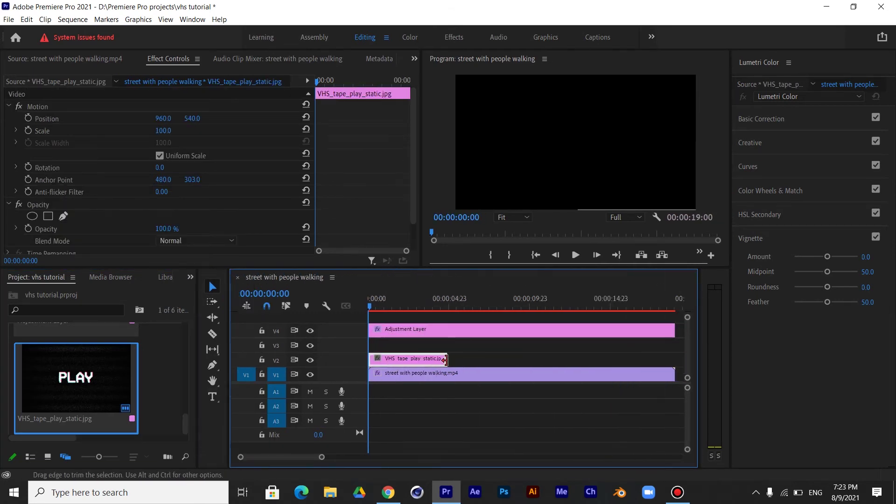
pyautogui.moveTo(447, 359); pyautogui.dragTo(674, 358)
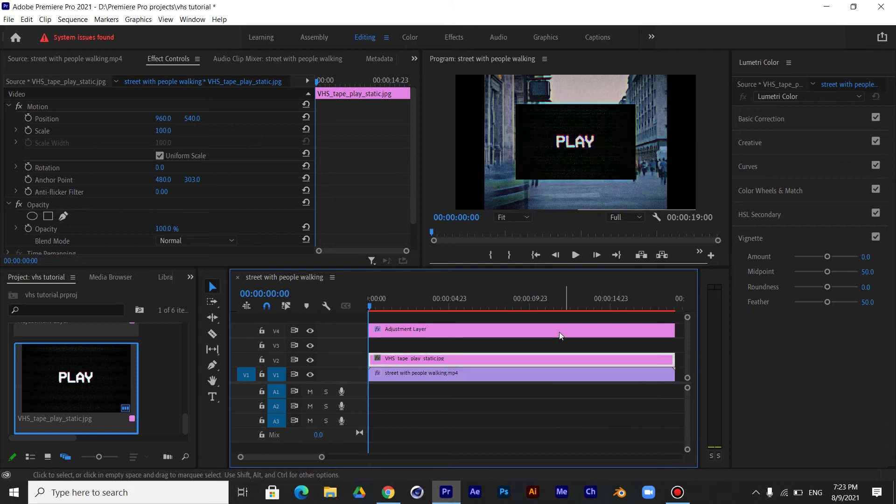
pyautogui.moveTo(562, 333); pyautogui.dragTo(562, 345)
# Move the PLAY overlay to the top-left (484.7, 172.2) and set its blend mode to Screen
pyautogui.click(557, 359)
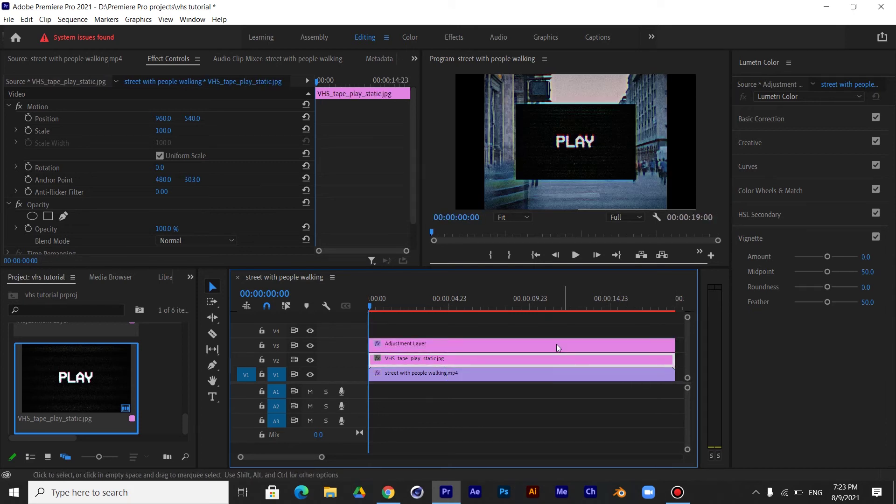
pyautogui.click(582, 157)
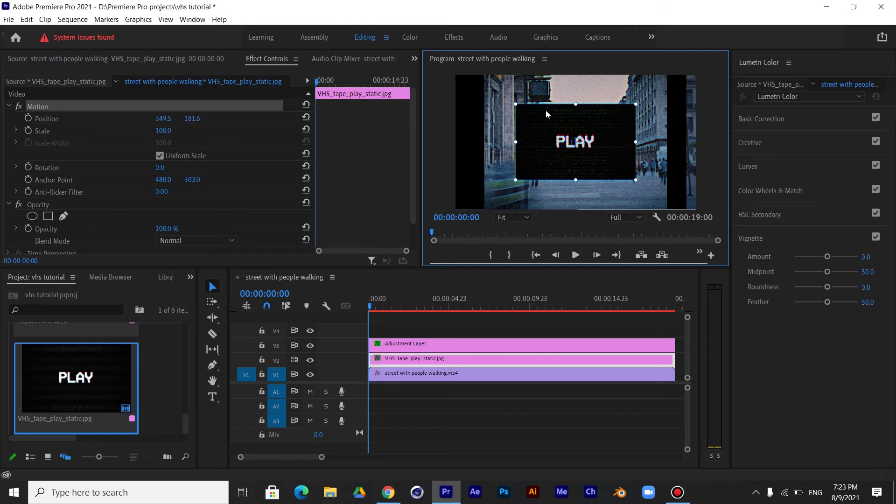
pyautogui.moveTo(531, 106); pyautogui.dragTo(529, 106)
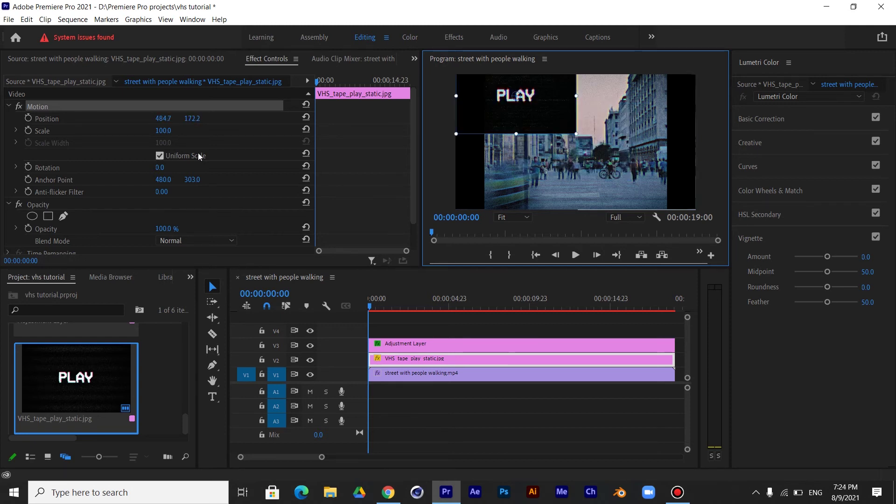
pyautogui.click(194, 242)
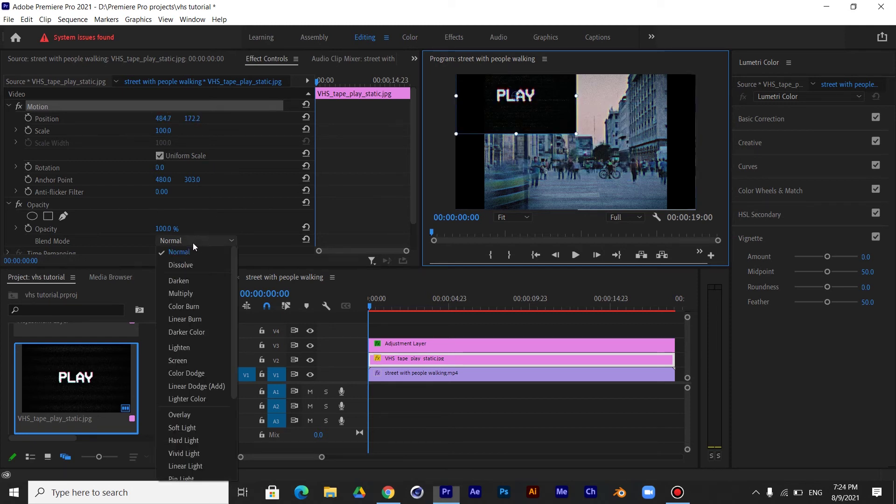
pyautogui.press('Escape')
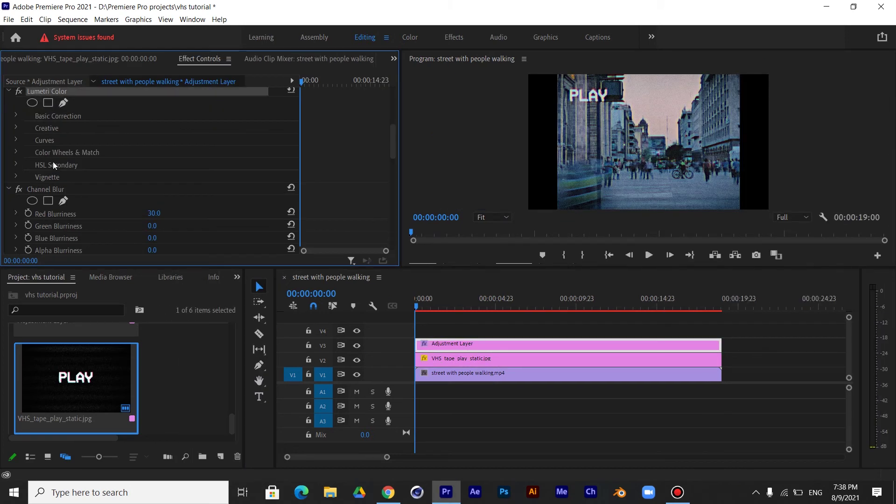
# Select every effect from Lumetri Color through both Channel Blurs, Unsharp Mask, Noise, SDR Conform and Crop
pyautogui.click(48, 191)
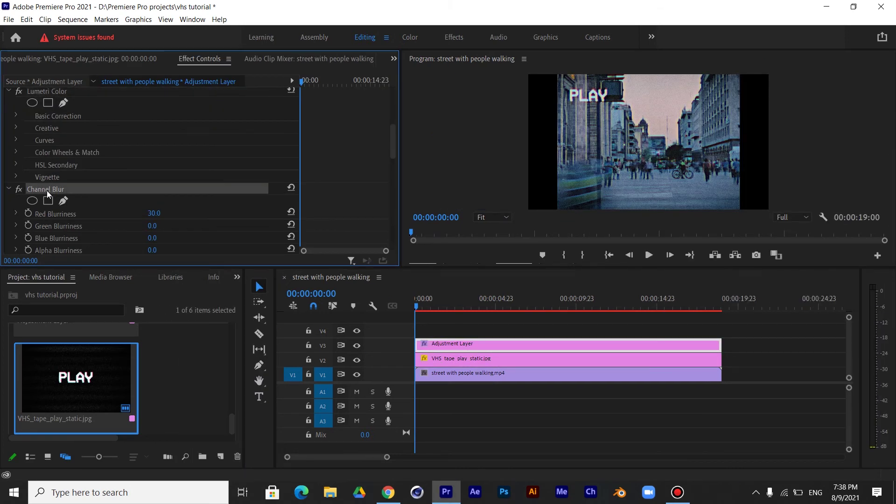
pyautogui.click(58, 94)
pyautogui.click(53, 193)
pyautogui.scroll(-5, 114, 189)
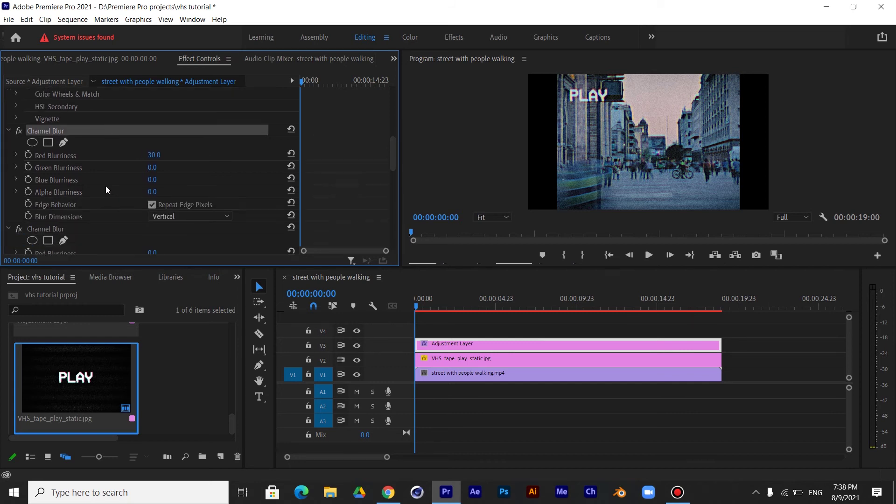
pyautogui.click(70, 175)
pyautogui.scroll(-5, 70, 175)
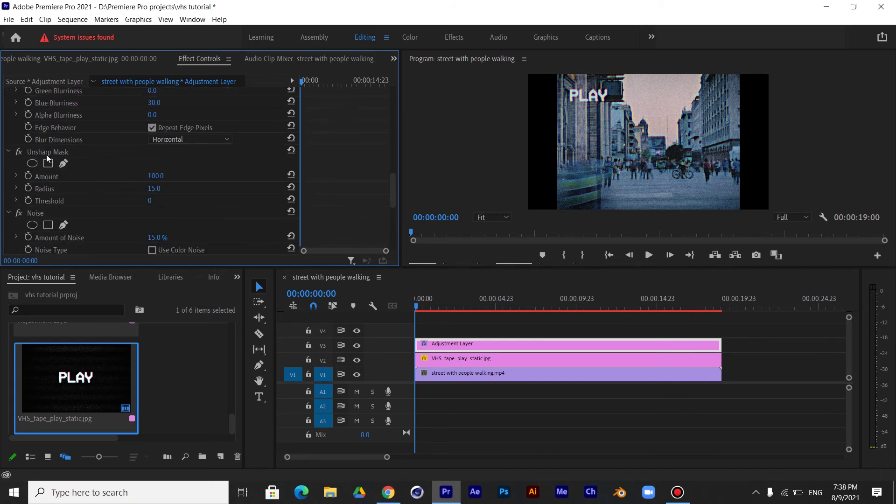
pyautogui.keyDown('ctrl'); pyautogui.click(33, 153); pyautogui.keyUp('ctrl')
pyautogui.keyDown('ctrl'); pyautogui.click(40, 212); pyautogui.keyUp('ctrl')
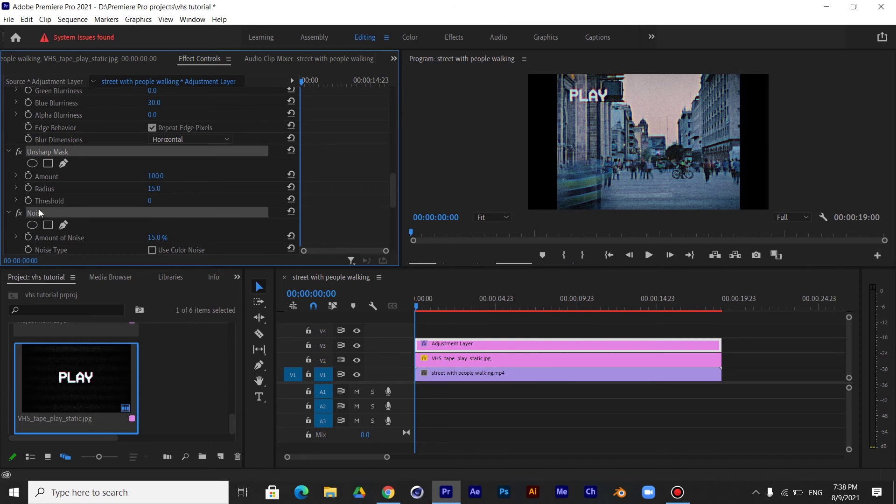
pyautogui.scroll(2, 60, 211)
pyautogui.scroll(-8, 60, 201)
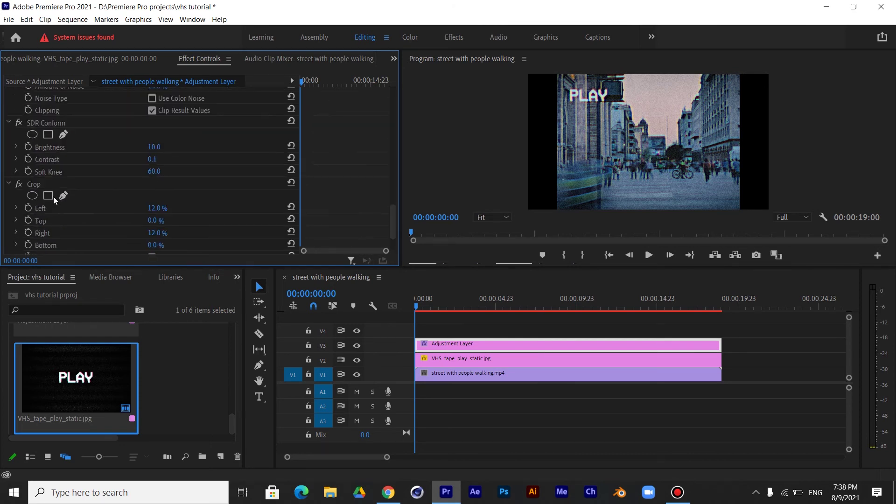
pyautogui.keyDown('ctrl'); pyautogui.click(46, 125); pyautogui.keyUp('ctrl')
pyautogui.click(40, 184)
pyautogui.scroll(-2, 84, 184)
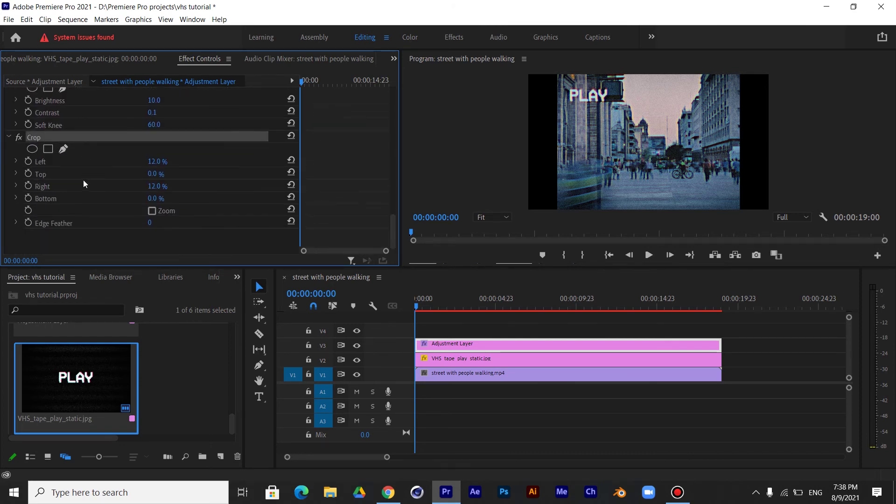
# Save the selected effects as a preset named VHS and delete the graded adjustment layer
pyautogui.rightClick(81, 135)
pyautogui.click(116, 150)
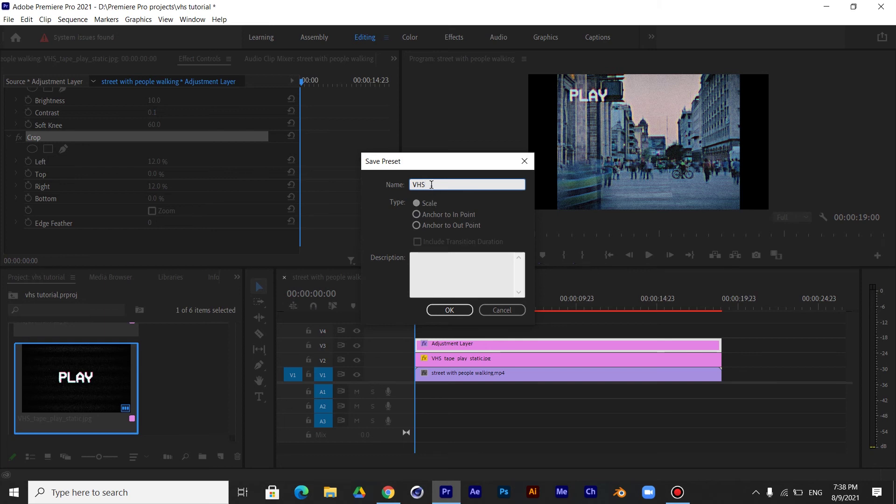
pyautogui.click(450, 310)
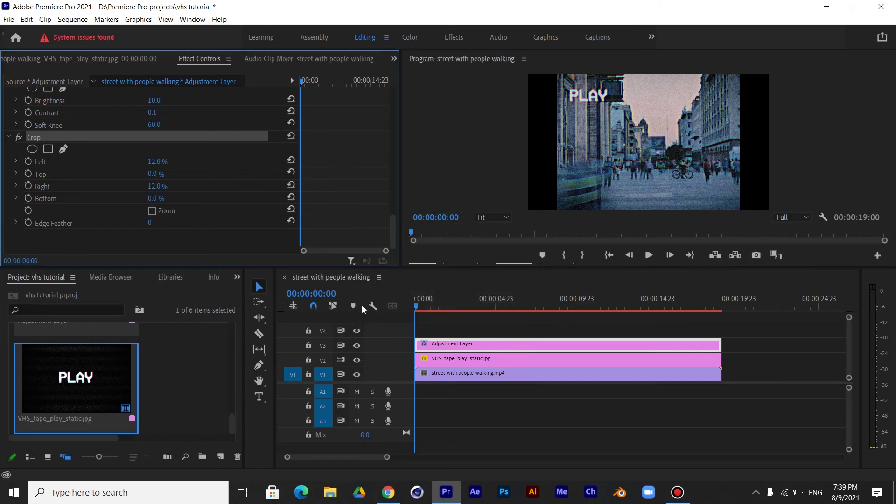
pyautogui.press('Delete')
pyautogui.scroll(2, 76, 373)
# Put a new adjustment layer on V3, apply the VHS EFFECT preset, and play back to check
pyautogui.moveTo(76, 364); pyautogui.dragTo(722, 345)
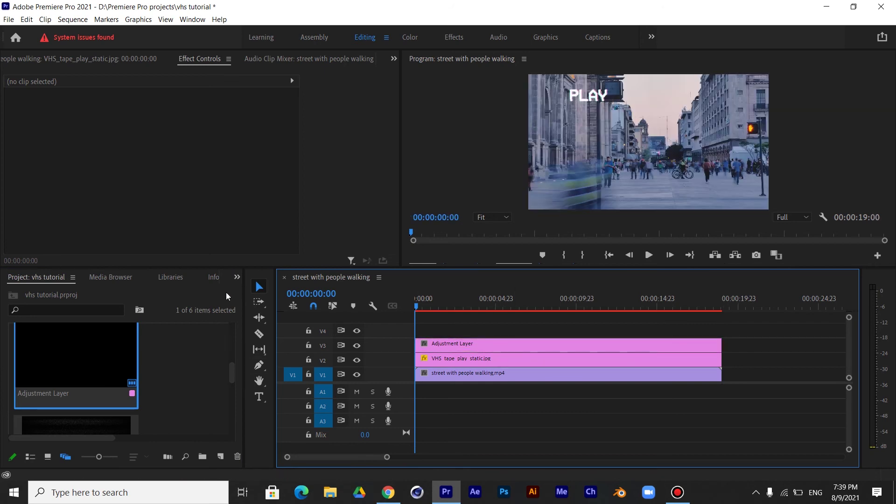
pyautogui.click(237, 277)
pyautogui.click(270, 348)
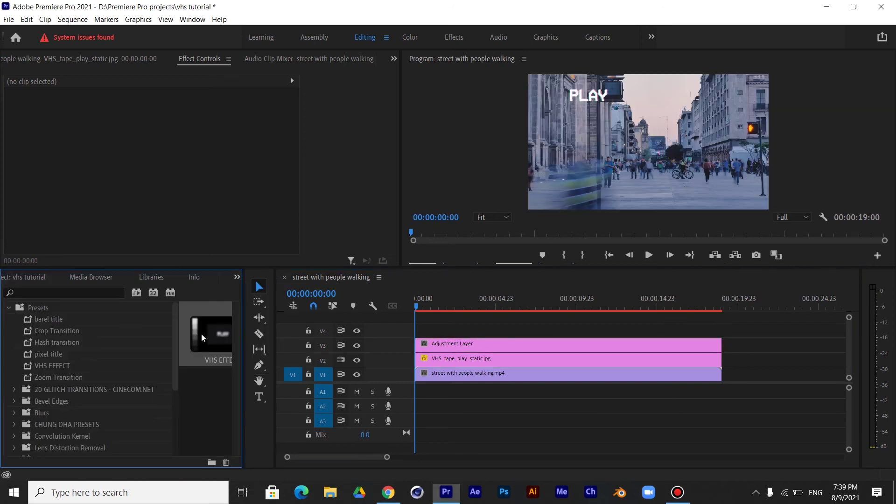
pyautogui.moveTo(64, 367); pyautogui.dragTo(445, 345)
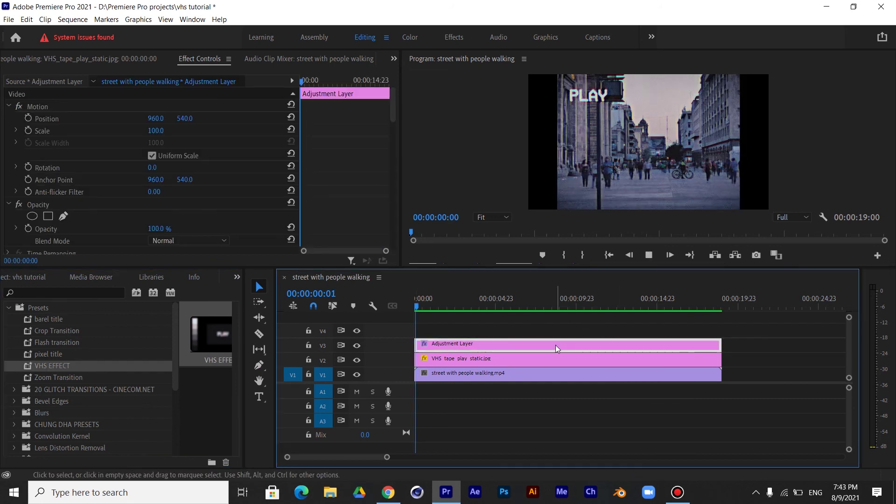
pyautogui.press('space')
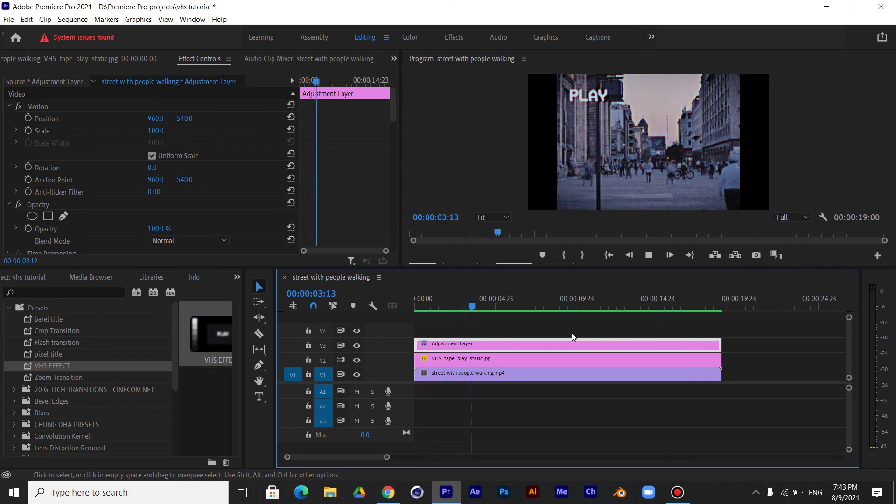
pyautogui.press('space')
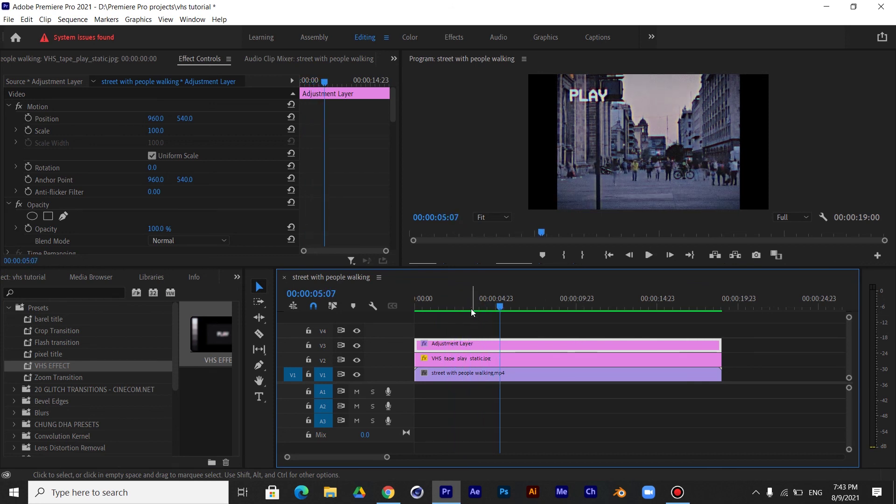